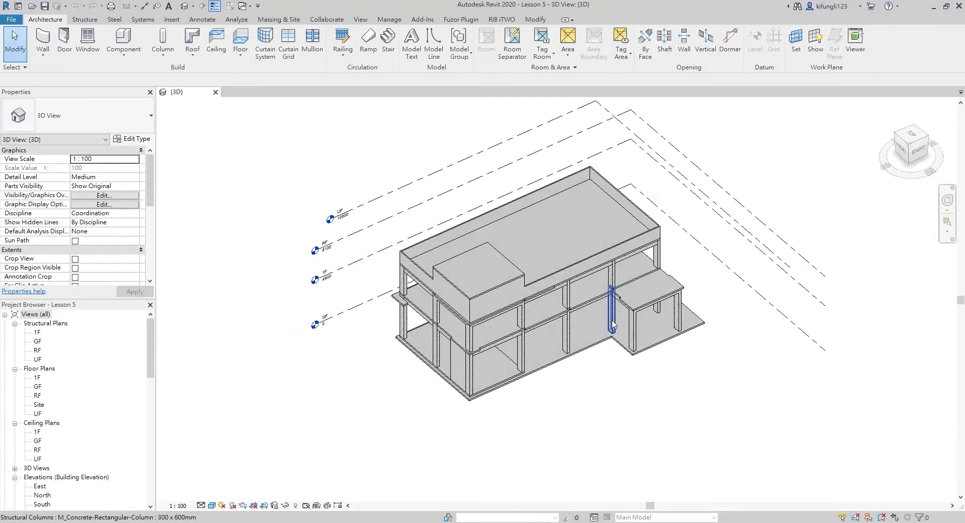
Turn on the section box for the 3D view and select it around the building
scroll(613, 307, "up", 2)
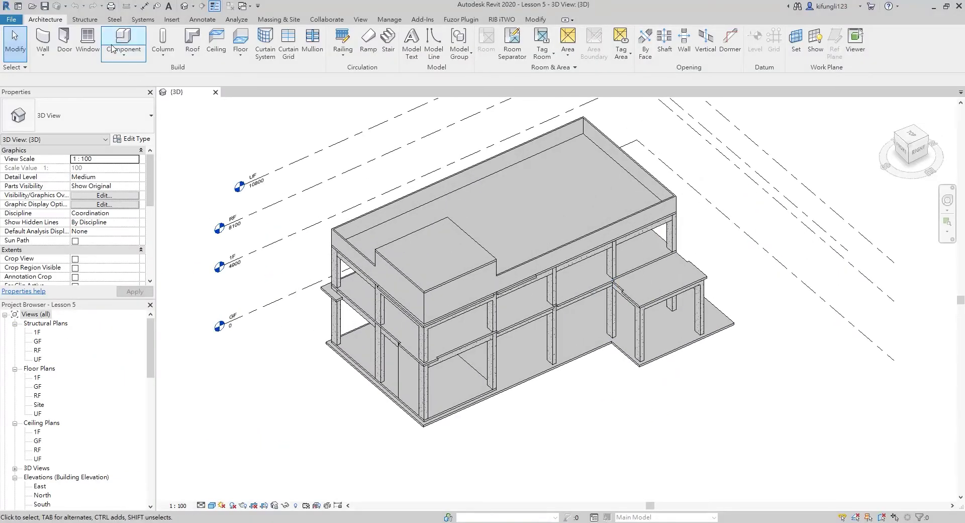
scroll(145, 153, "down", 3)
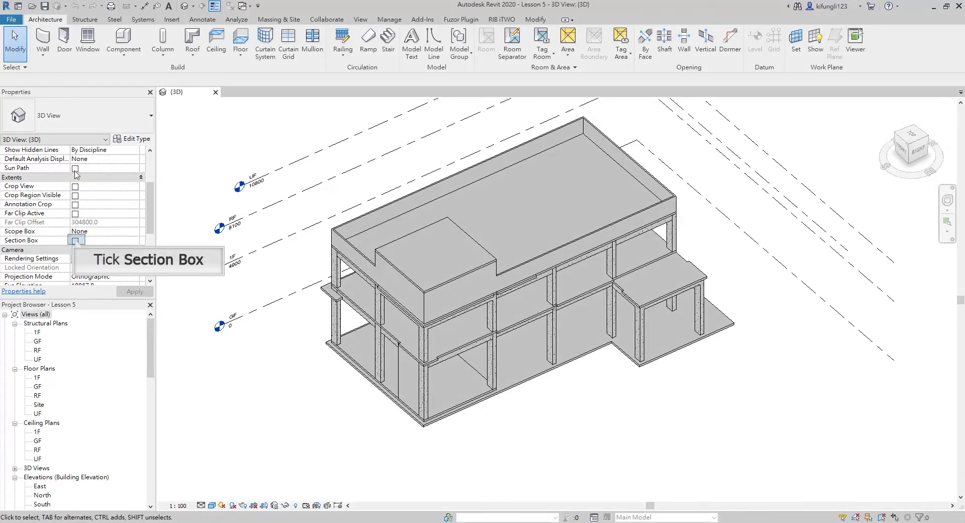
left_click(76, 240)
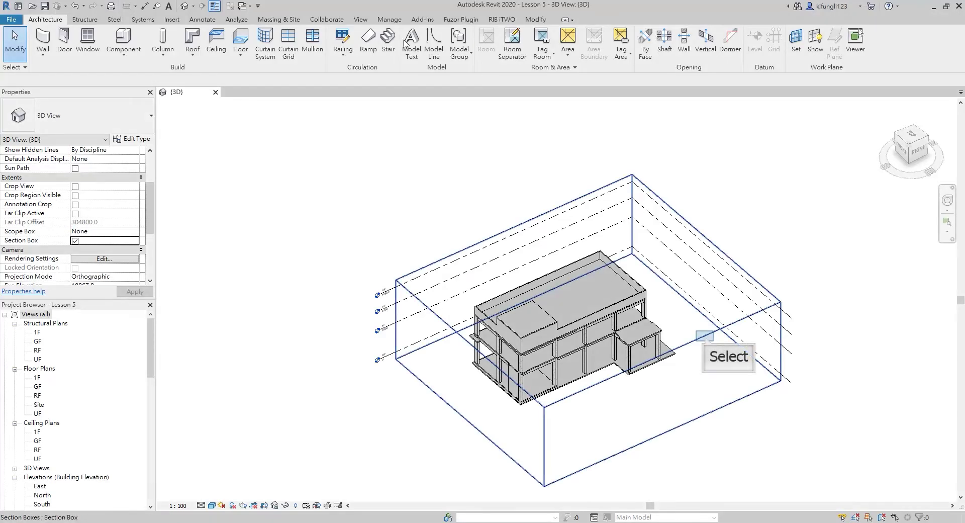
left_click(705, 335)
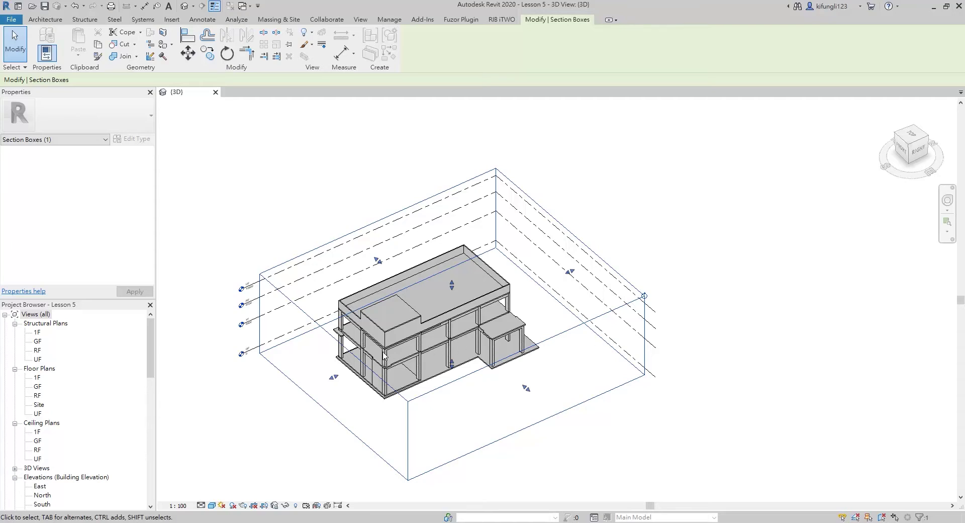
Cut into the building with two adjacent side faces of the section box, one at a time, moving each back out
left_click_drag(333, 380, 441, 331)
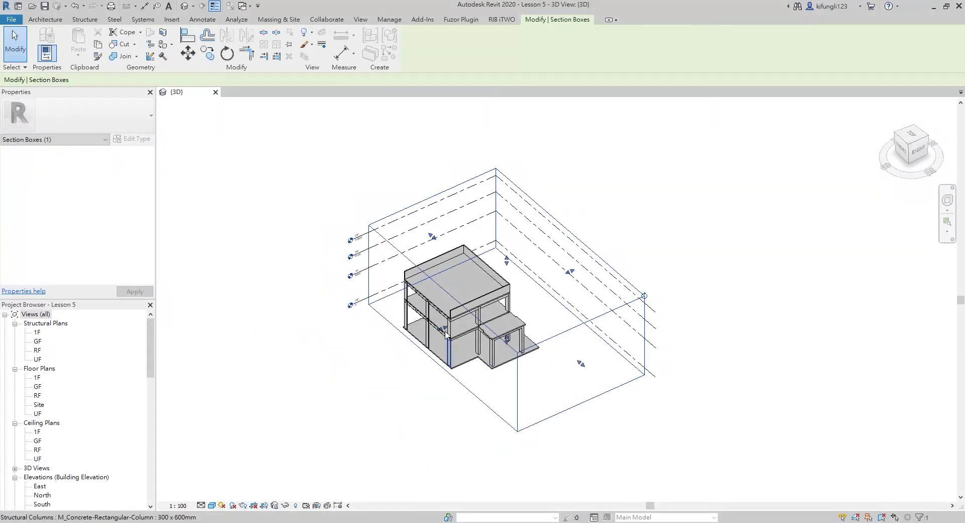
left_click_drag(443, 329, 327, 367)
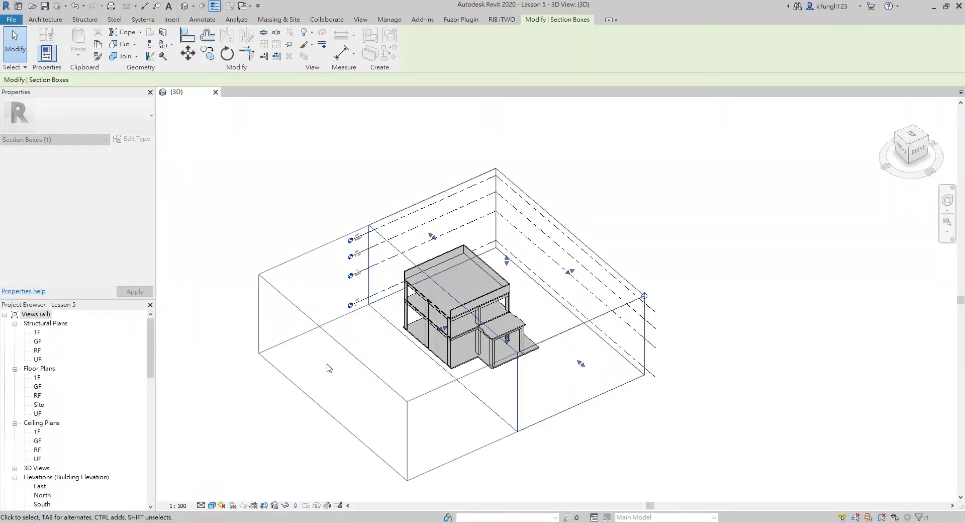
middle_click_drag(526, 392, 427, 361, "shift")
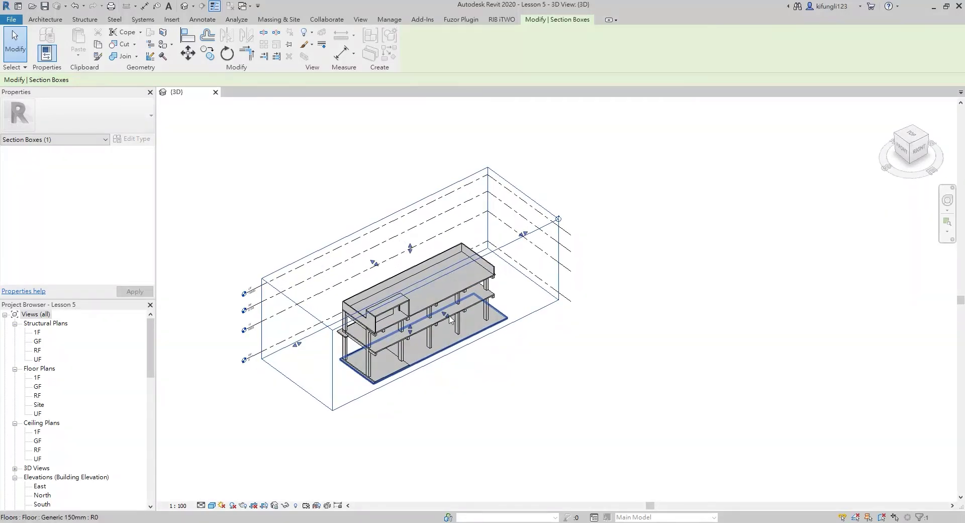
left_click_drag(449, 315, 532, 390)
left_click(538, 393)
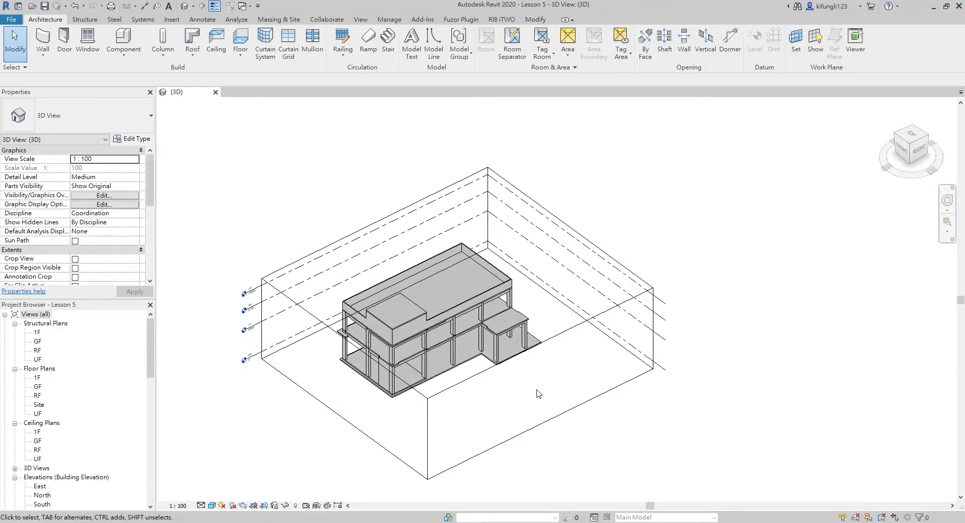
Select the section box, look at it from the top, and pull its upper edge into the building and back out
left_click(577, 234)
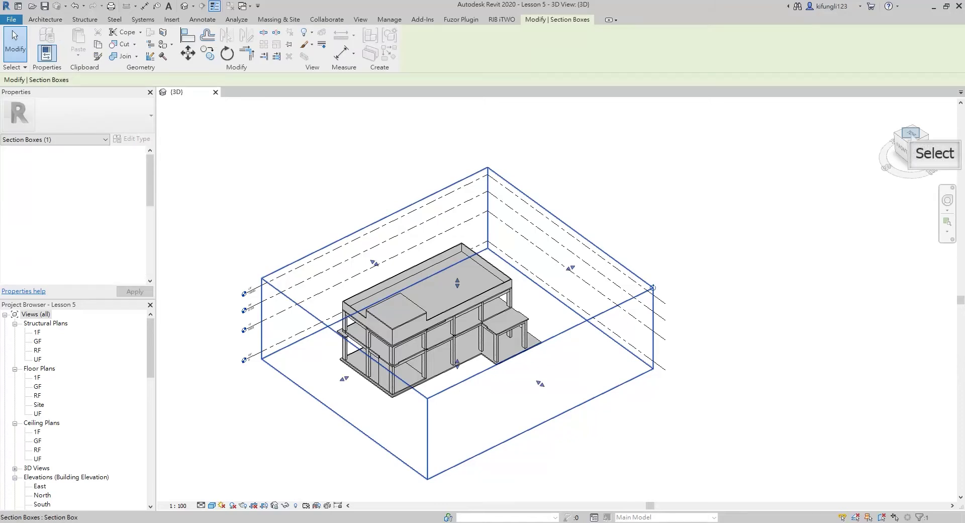
left_click(912, 133)
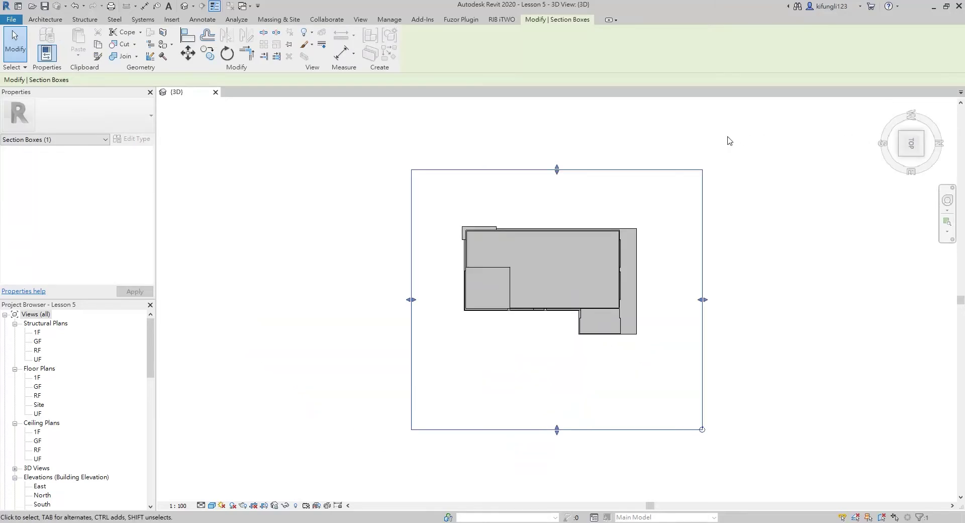
left_click_drag(557, 170, 548, 289)
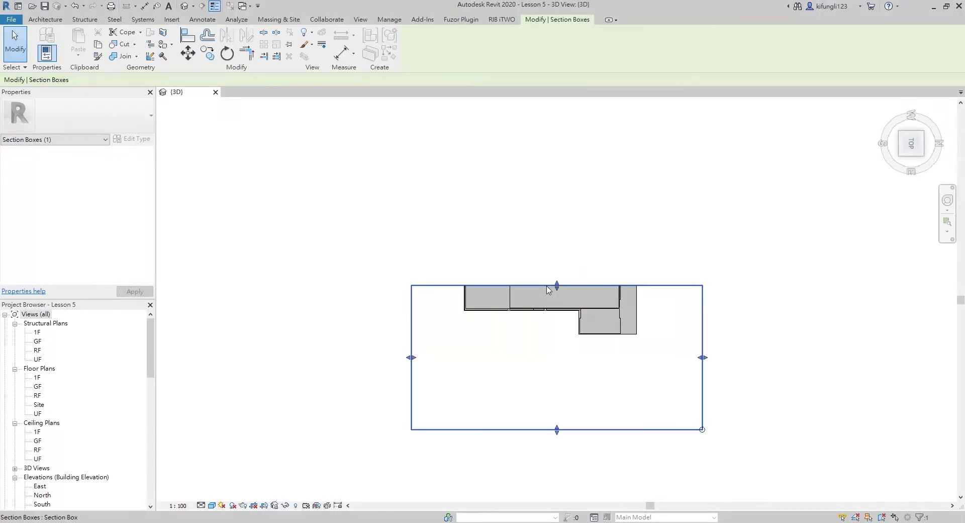
left_click_drag(557, 286, 559, 166)
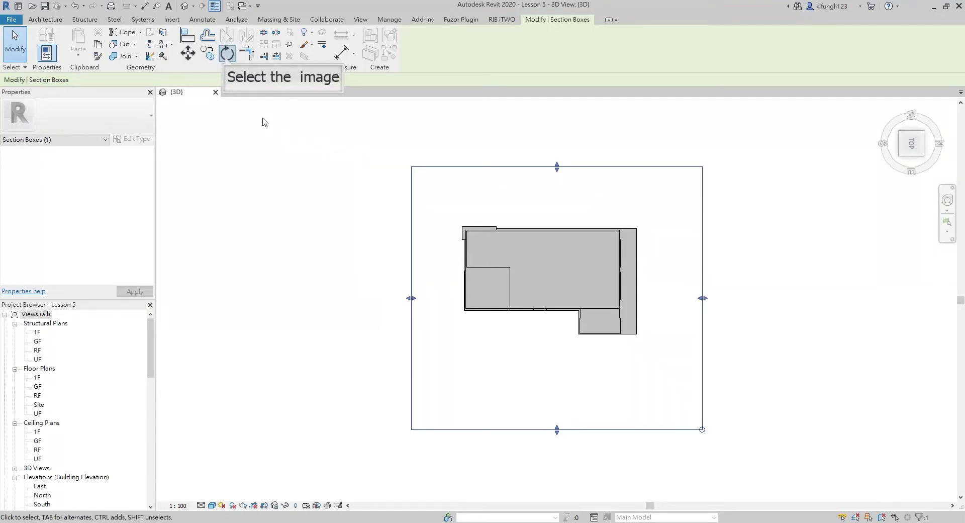
Rotate the section box 45 degrees clockwise in the top view
left_click(227, 53)
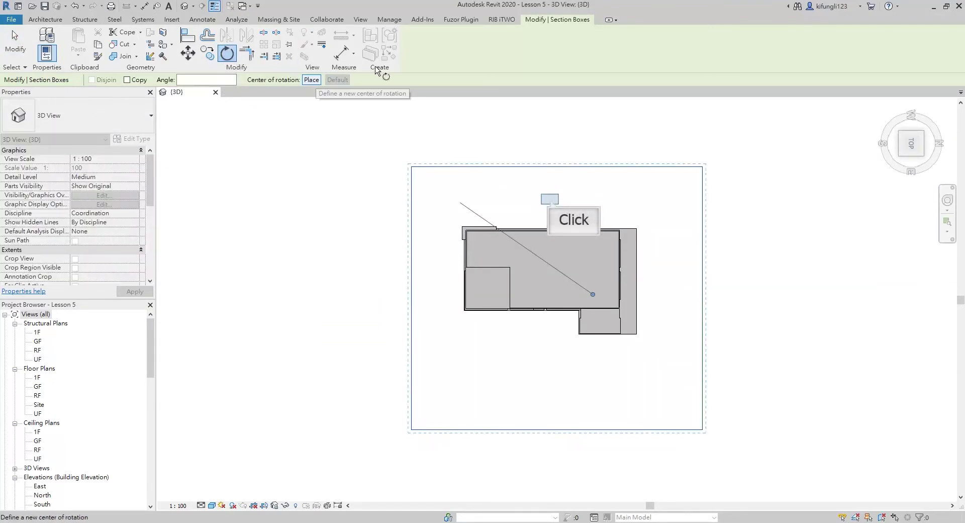
left_click(551, 201)
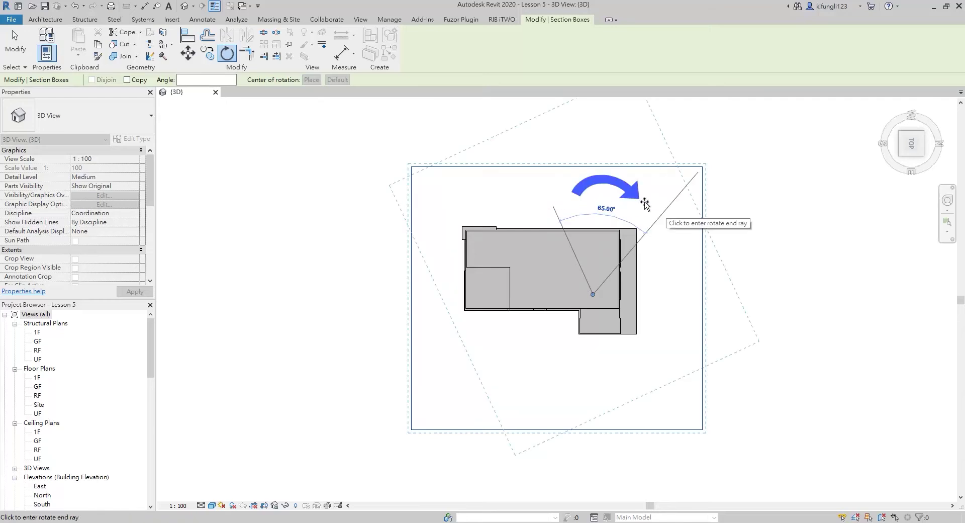
type("45")
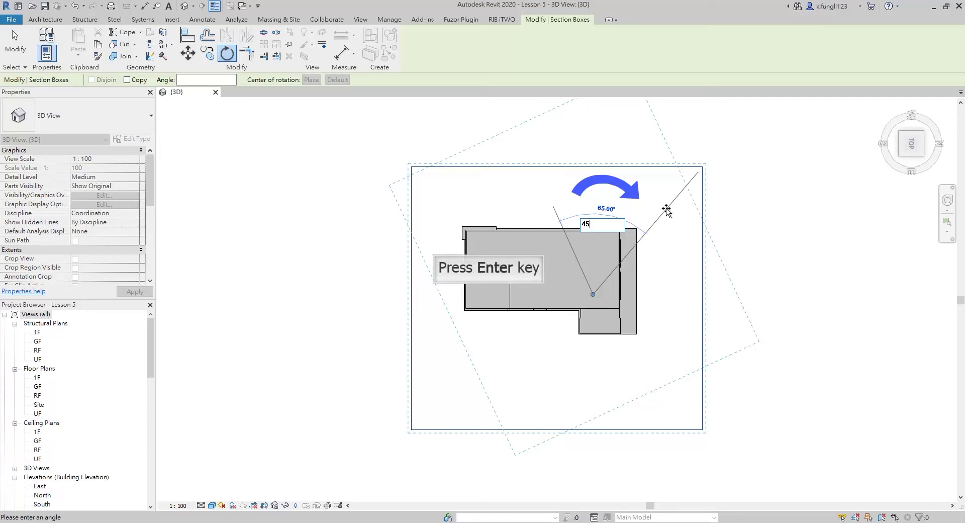
key("Return")
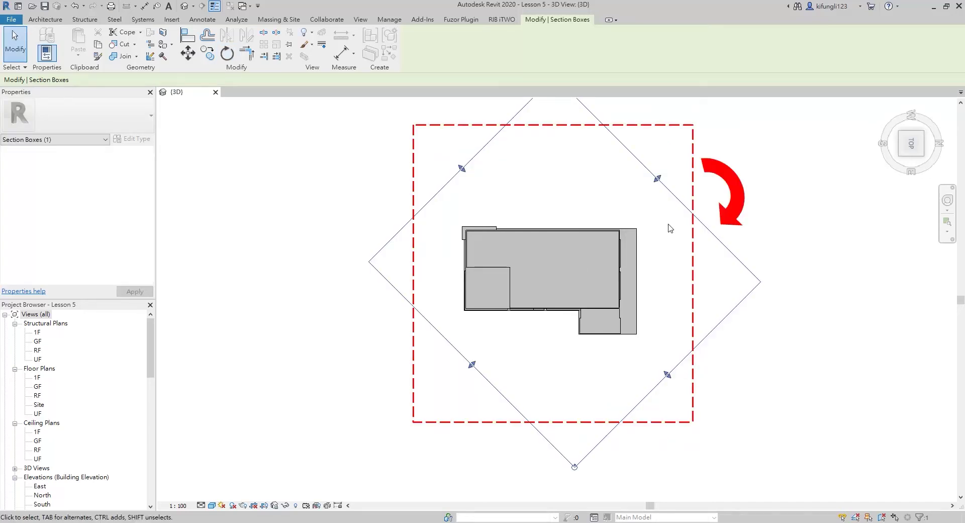
Cut the building diagonally by pulling two opposite faces of the rotated section box inward
left_click_drag(667, 375, 559, 279)
middle_click_drag(559, 278, 699, 124, "shift")
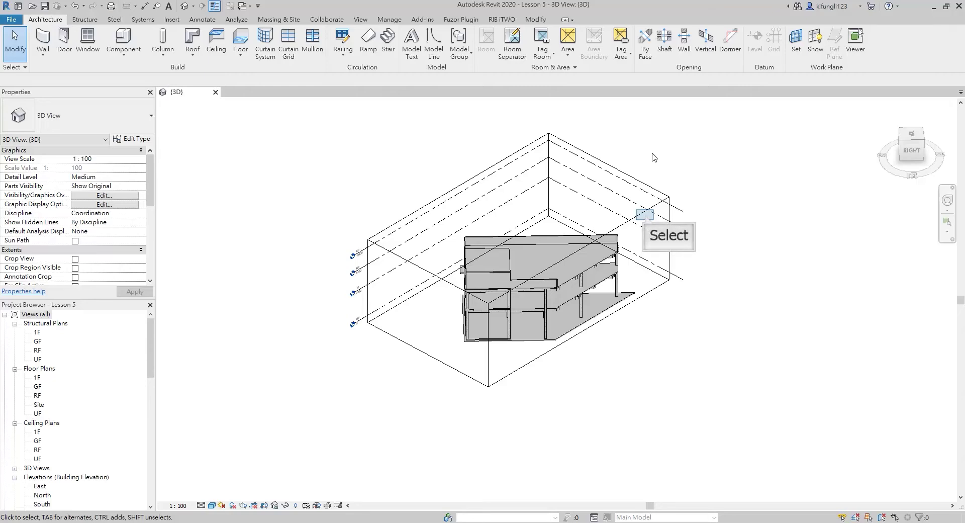
left_click(647, 219)
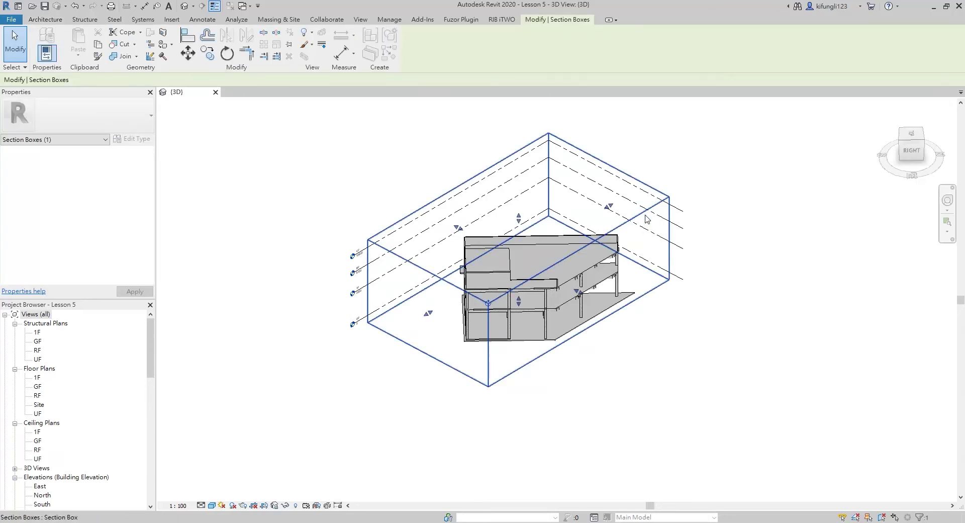
left_click_drag(458, 228, 522, 278)
key("Escape")
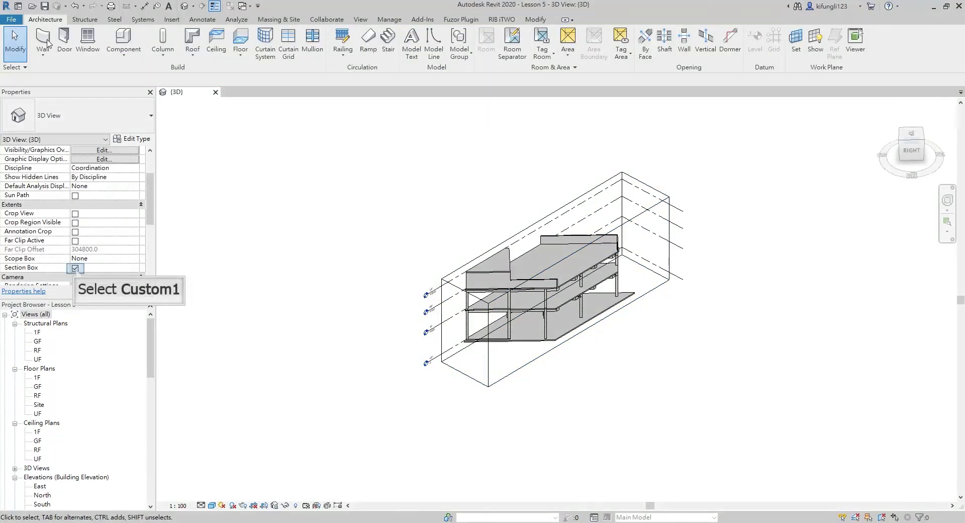
Turn off the section box and bring the building's upper-floor corner column into close view
left_click(76, 267)
scroll(648, 347, "up", 5)
middle_click_drag(648, 347, 549, 334, "shift")
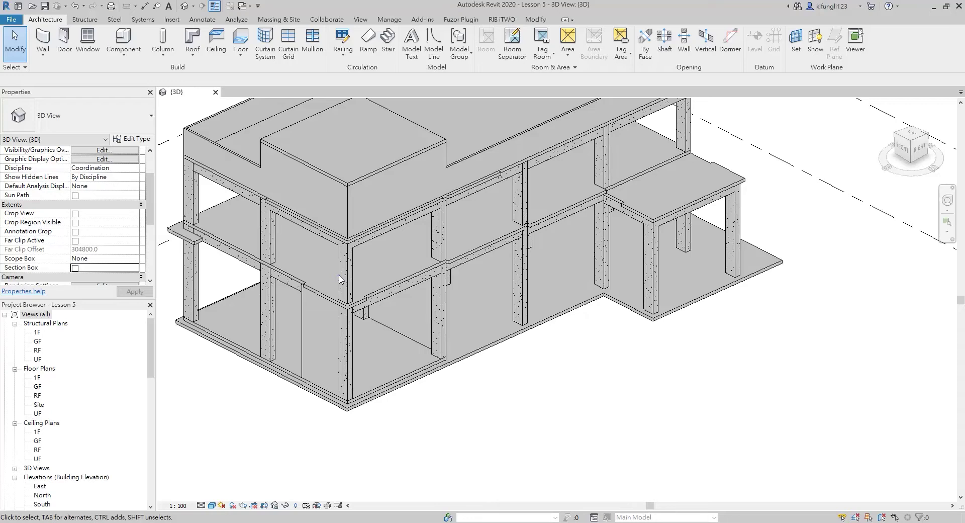
Crop the 3D view to the 300 x 600 mm corner column between levels 1F and RF using Selection Box
left_click(340, 279)
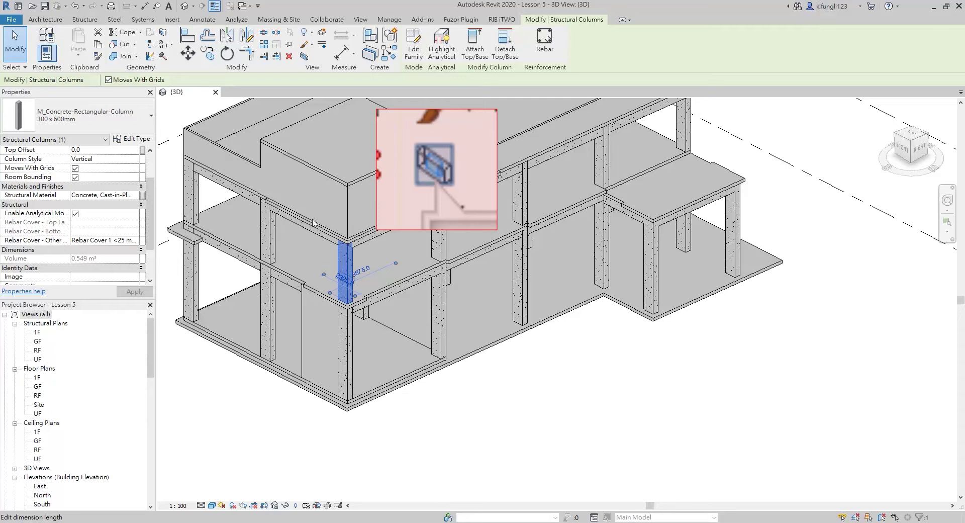
left_click(304, 58)
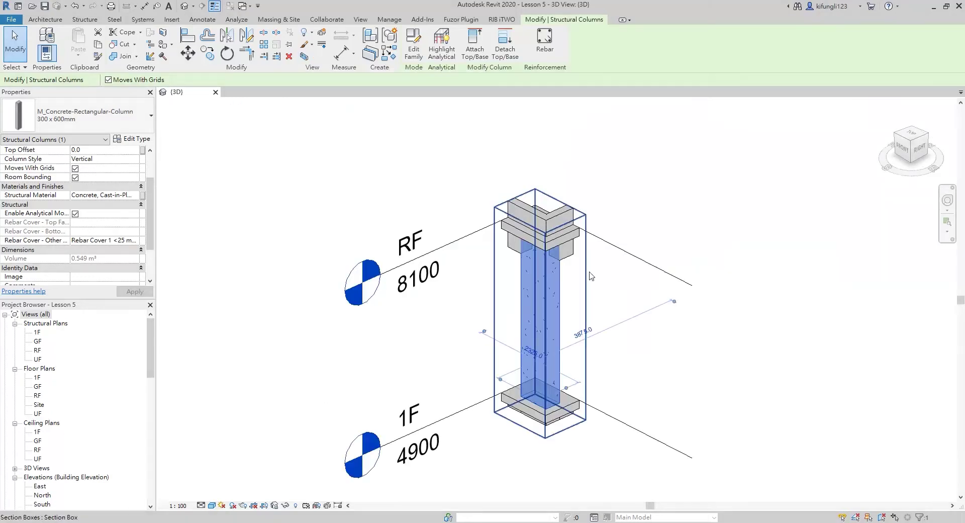
left_click(585, 274)
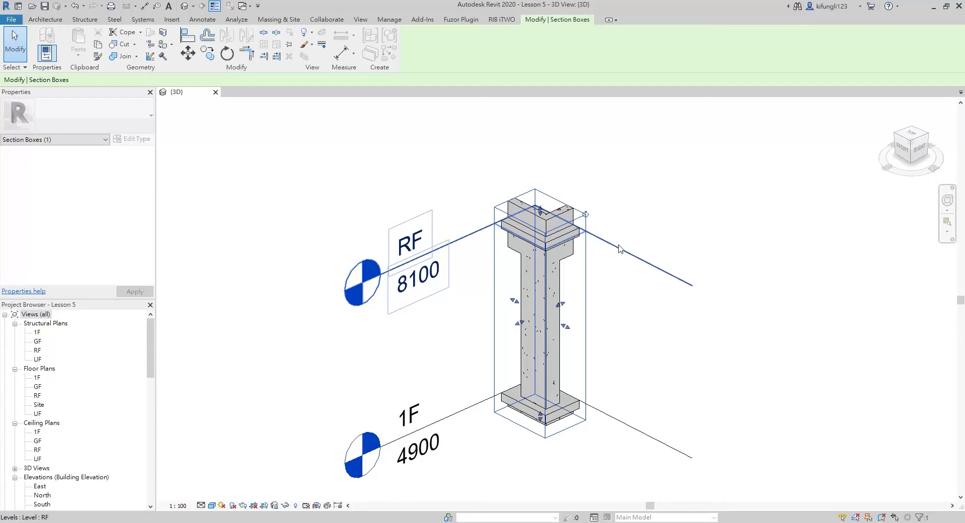
left_click(589, 271)
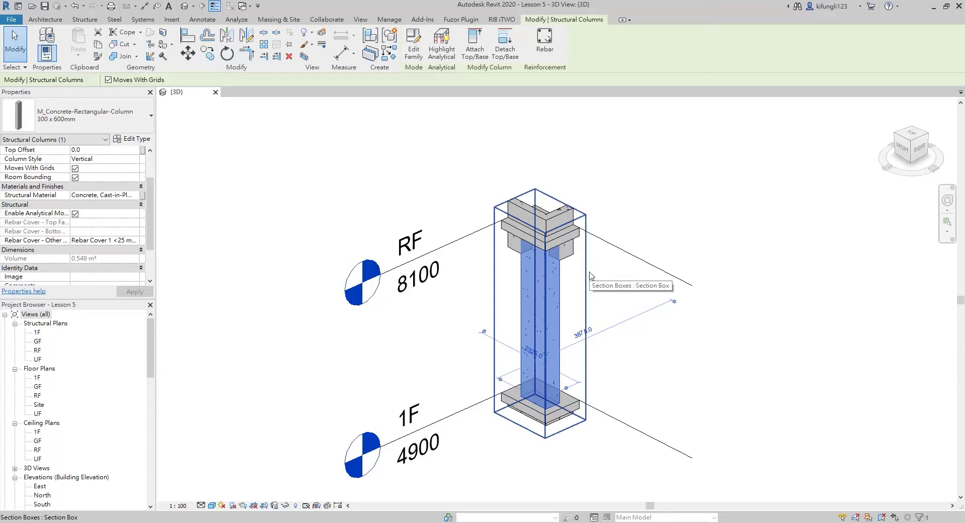
key("Escape")
Turn off the section box around the column to show the full building
scroll(75, 211, "down", 3)
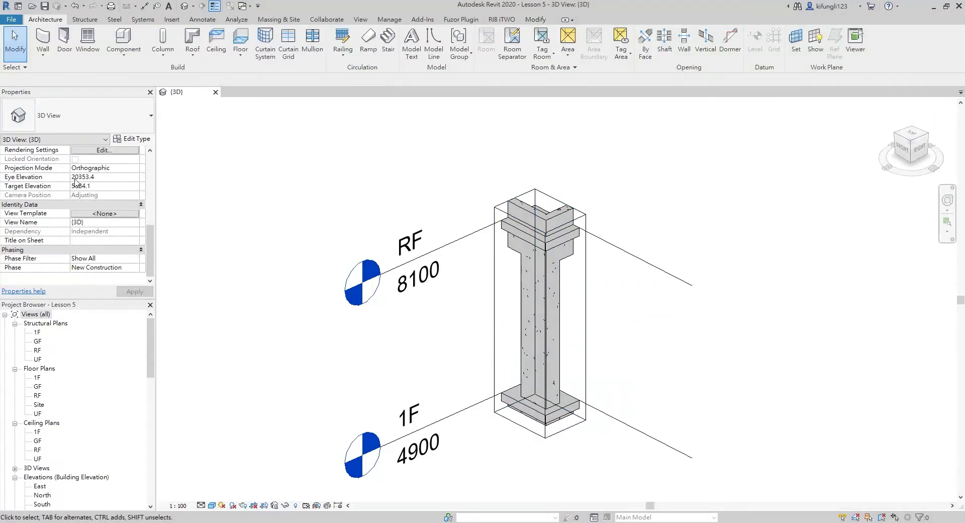
scroll(76, 191, "up", 2)
left_click(75, 177)
left_click(75, 177)
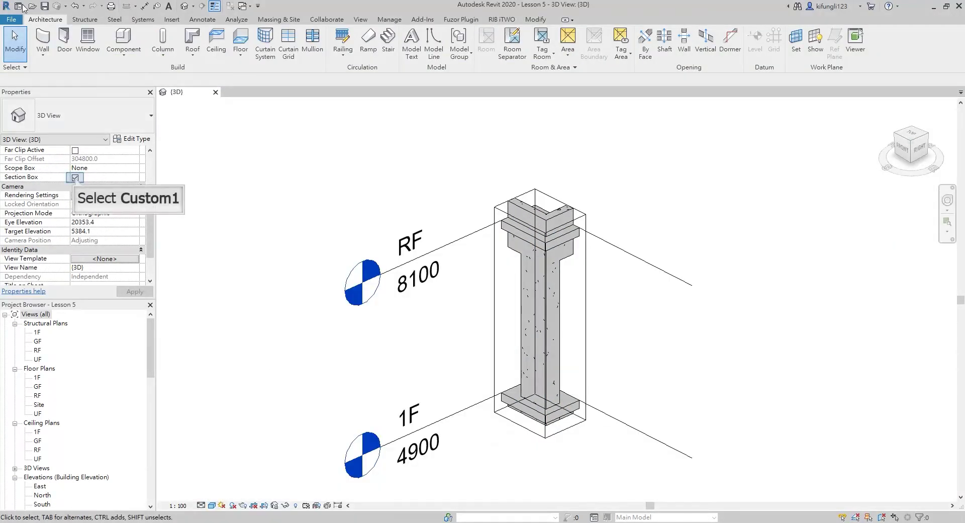
left_click(76, 177)
scroll(594, 173, "down", 5)
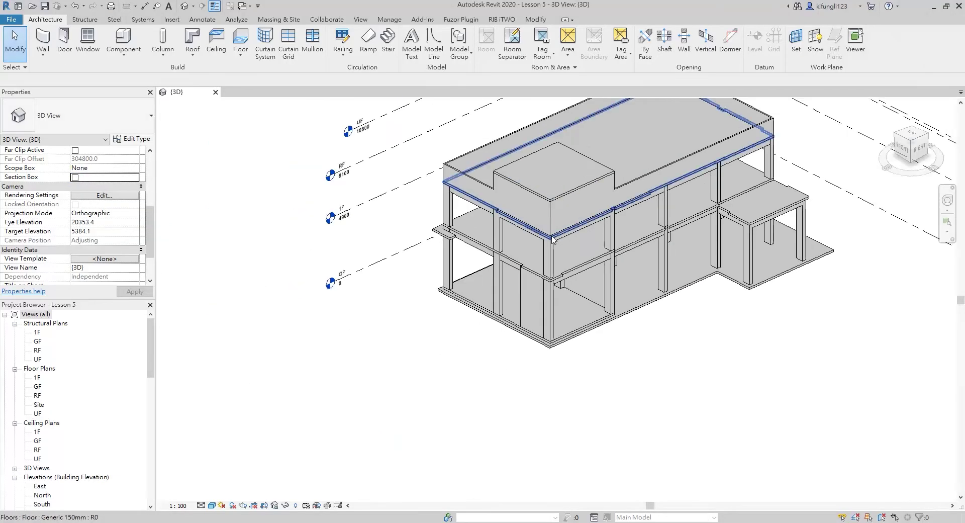
Temporarily hide the upper-floor corner column with Hide Element
scroll(641, 133, "up", 3)
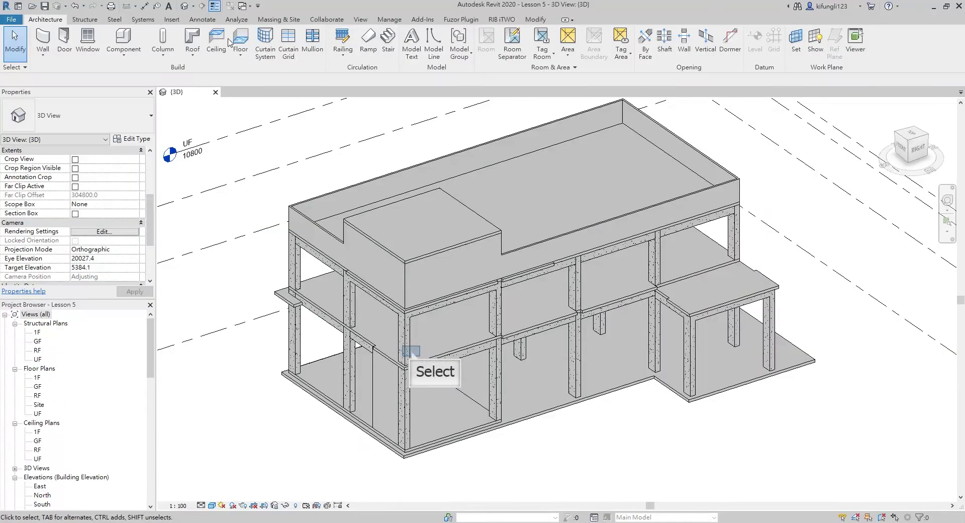
left_click(411, 351)
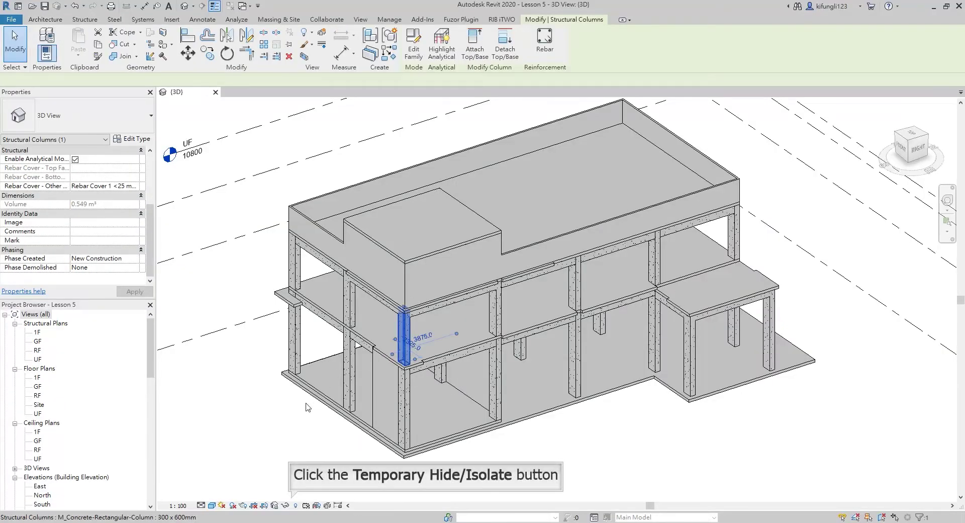
left_click(285, 506)
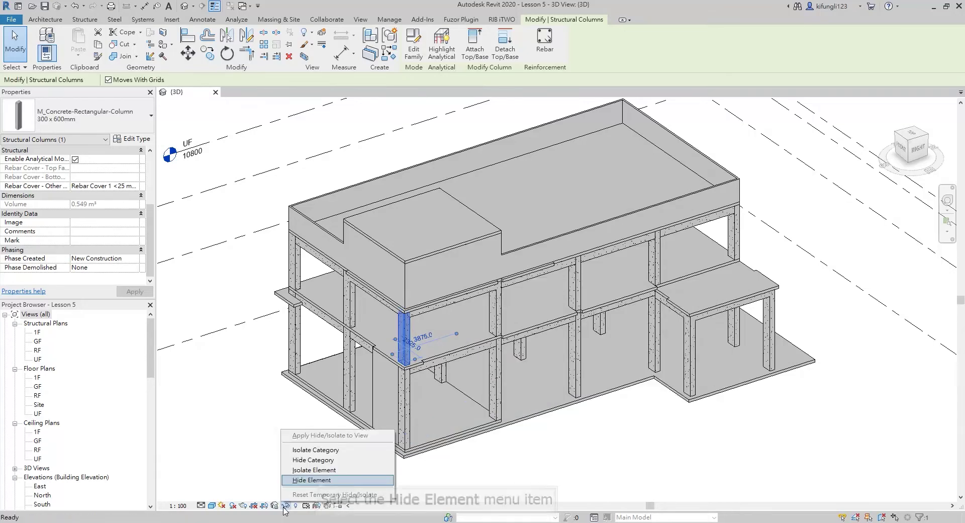
left_click(317, 479)
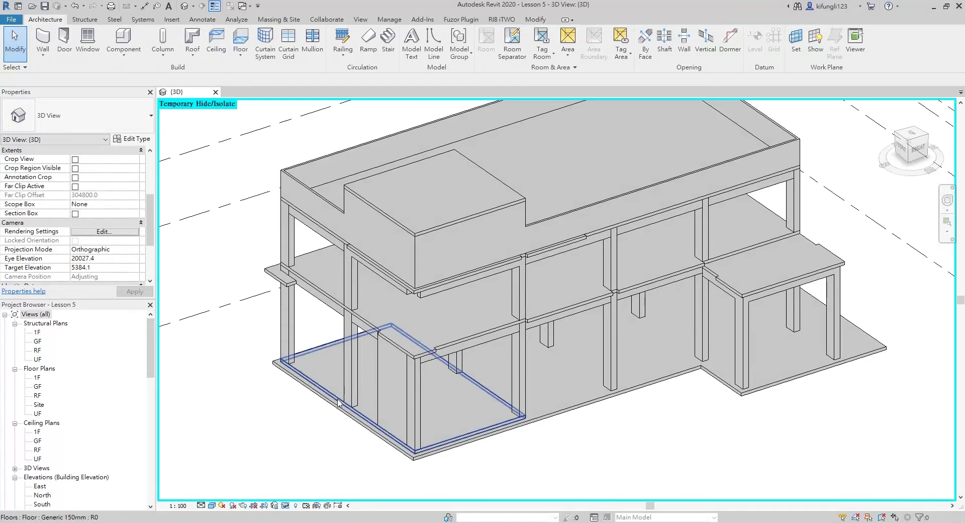
Temporarily hide the upper-floor column beside the corner with Hide Element, and restore all hidden elements with Reset Temporary Hide/Isolate
scroll(338, 402, "up", 1)
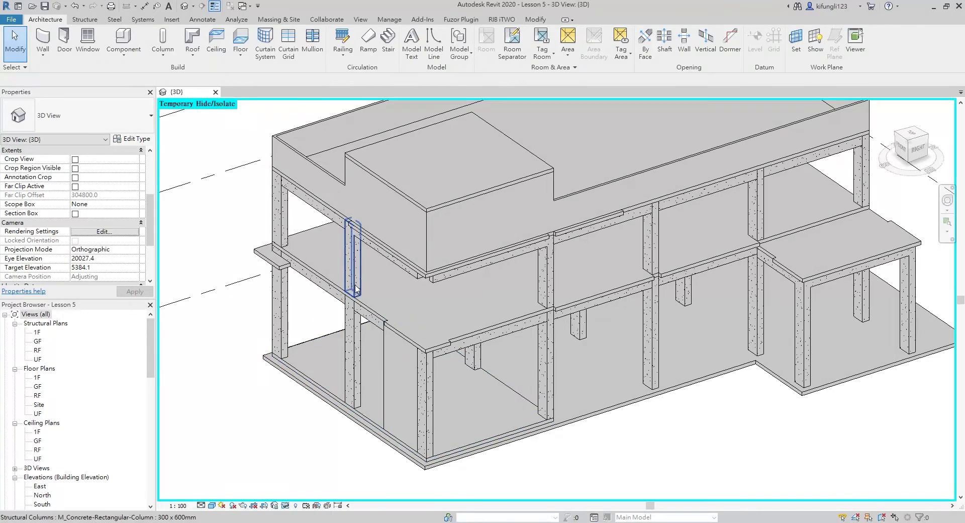
left_click(355, 289)
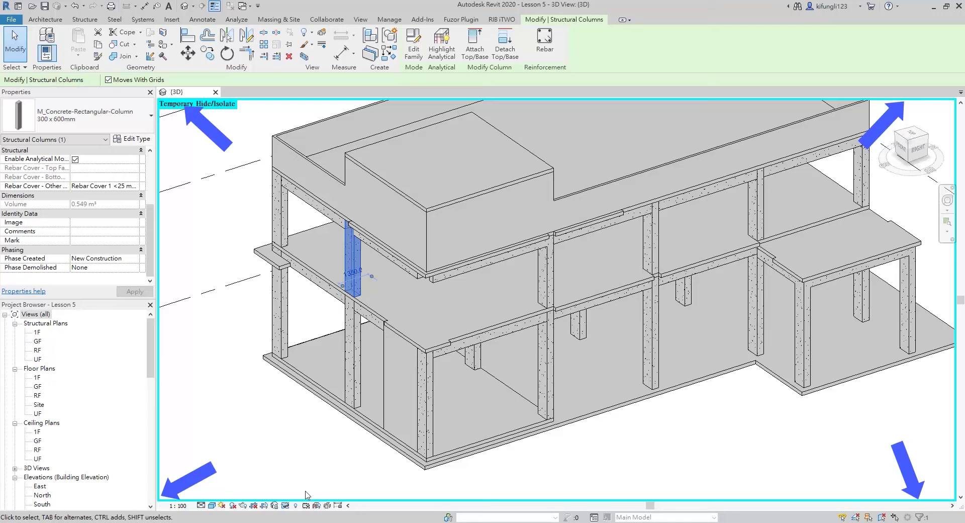
left_click(307, 495)
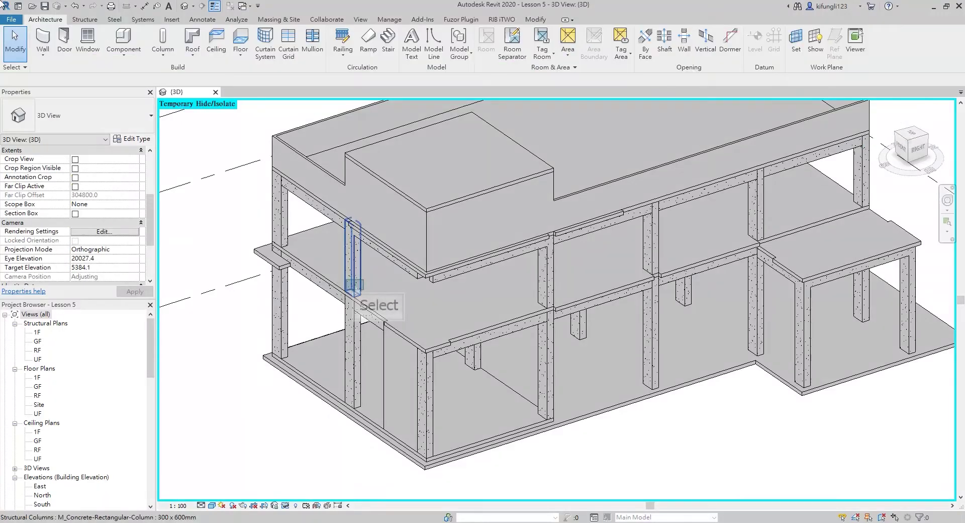
left_click(356, 287)
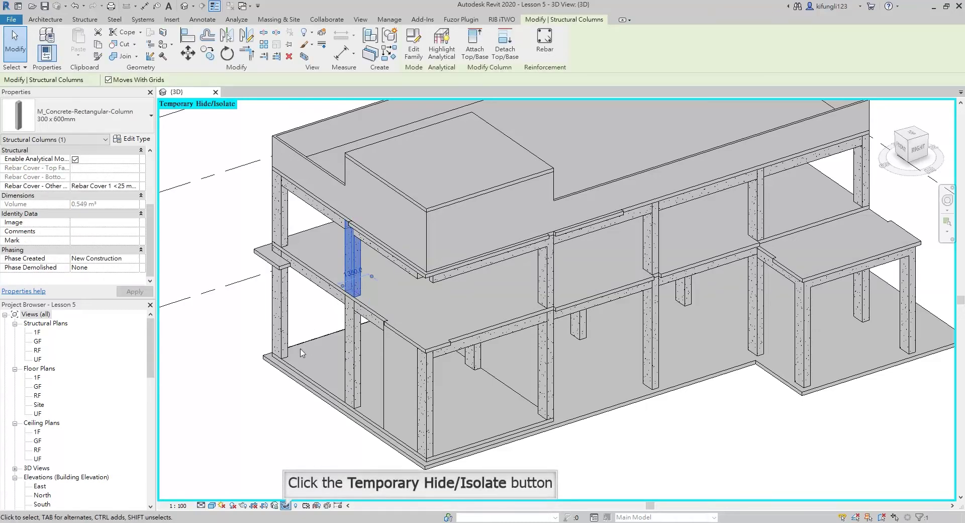
left_click(285, 505)
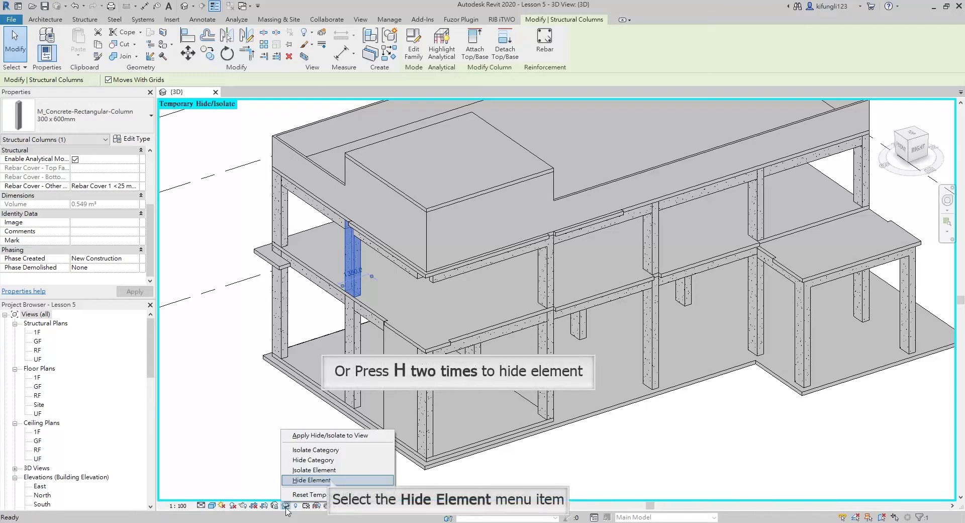
left_click(329, 480)
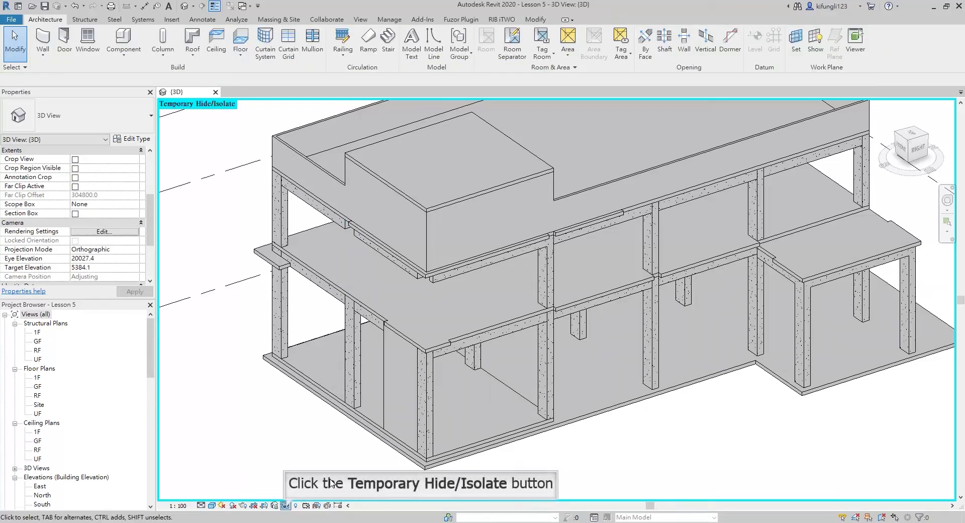
left_click(285, 506)
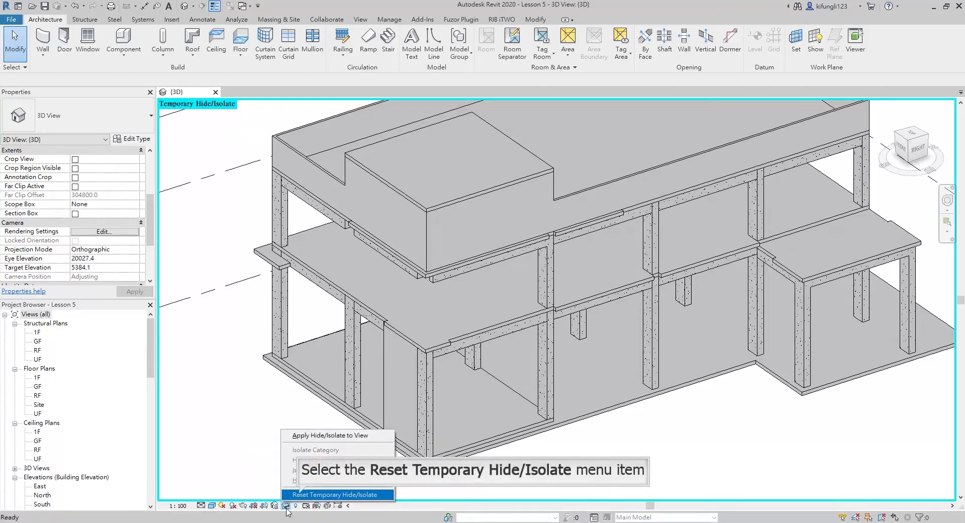
left_click(299, 496)
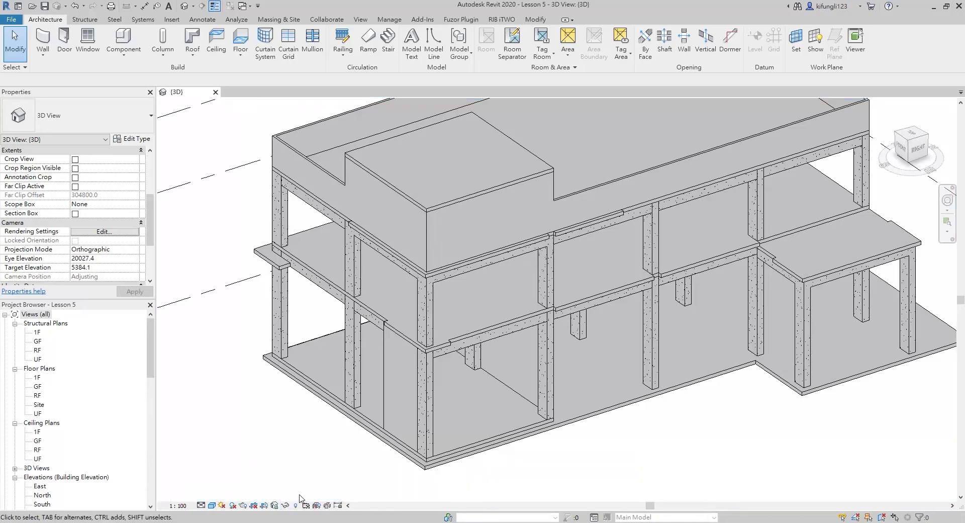
Temporarily isolate the upper-floor corner column and its two neighbouring columns with Isolate Element, and reset Temporary Hide/Isolate
left_click(431, 311, "ctrl")
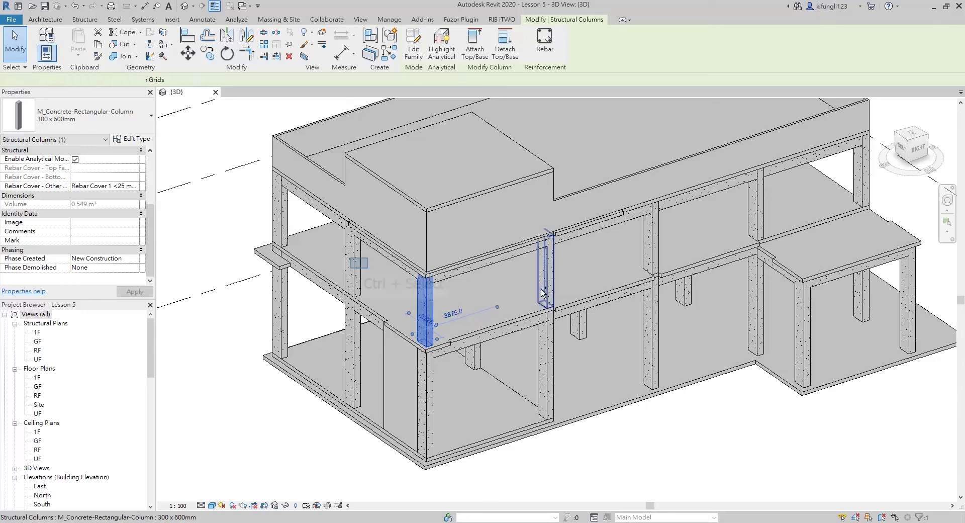
left_click(542, 292, "ctrl")
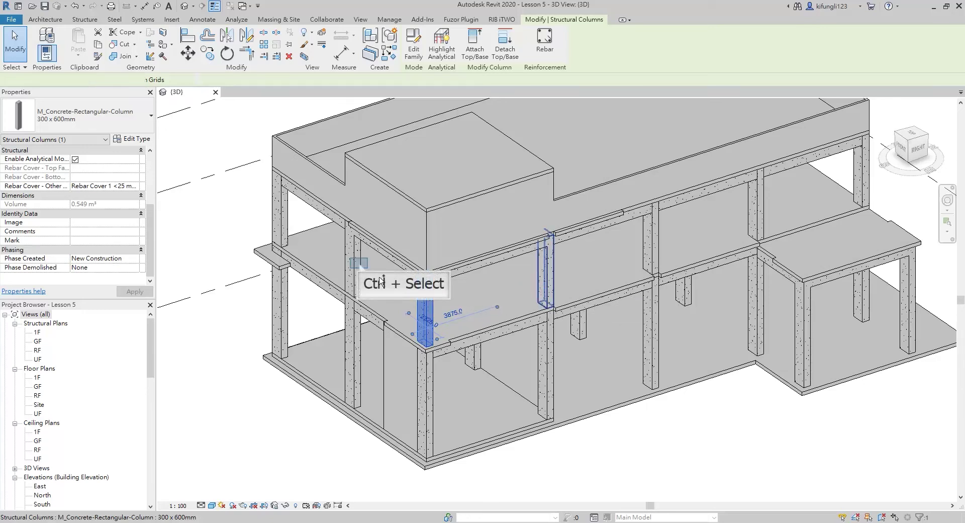
left_click(359, 266, "ctrl")
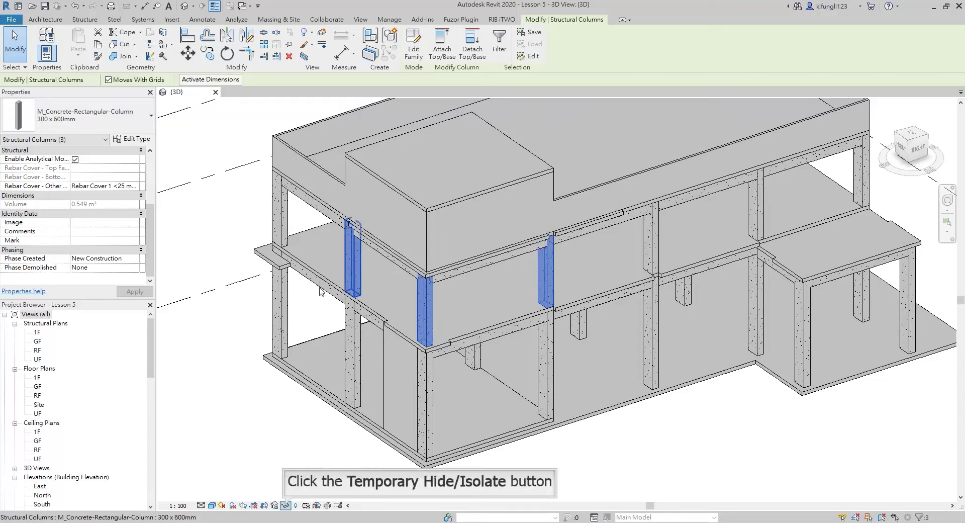
left_click(285, 506)
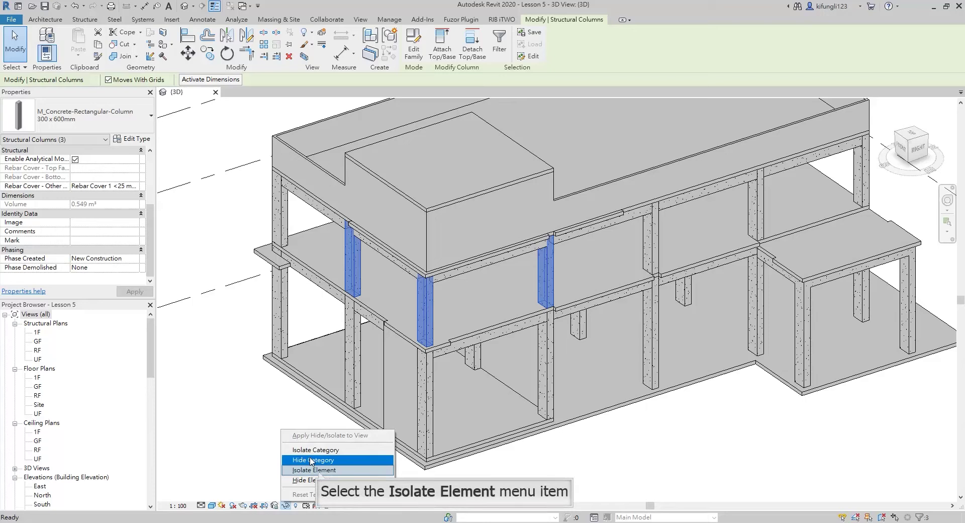
left_click(319, 472)
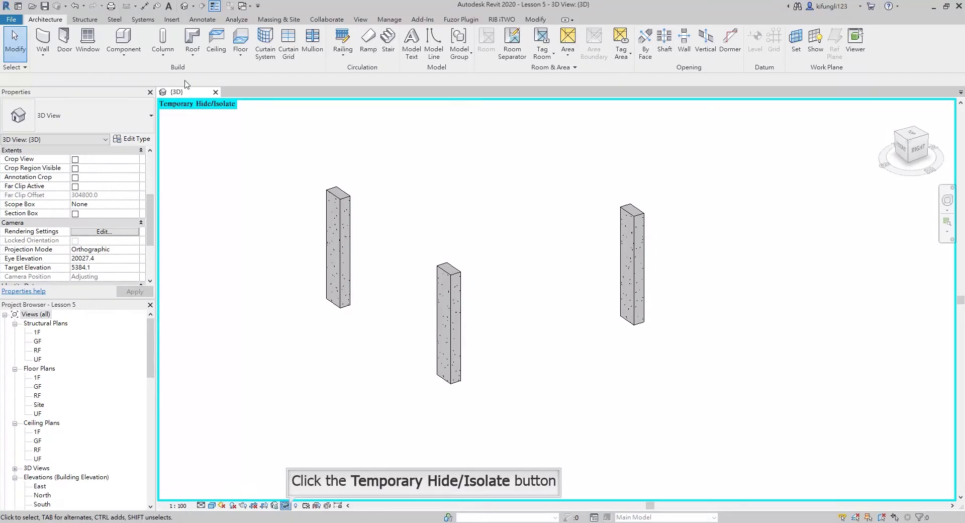
left_click(288, 506)
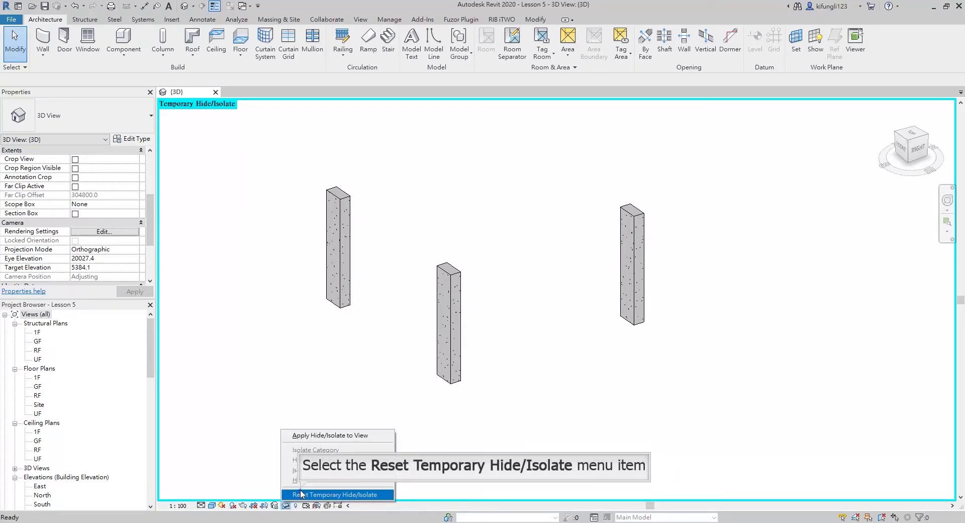
left_click(300, 493)
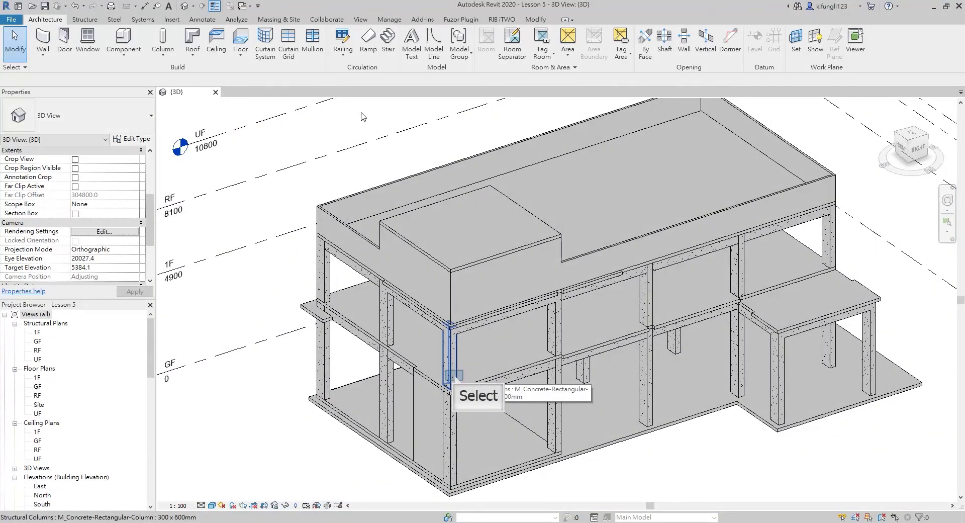
Hide the upper-floor corner column in the 3D view using Hide in View for elements
left_click(454, 376)
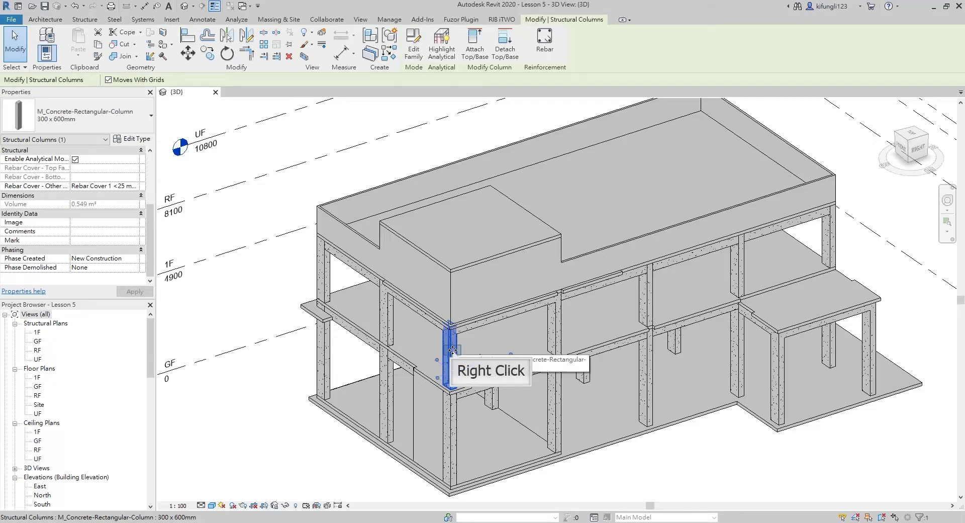
right_click(452, 355)
mouse_move(539, 153)
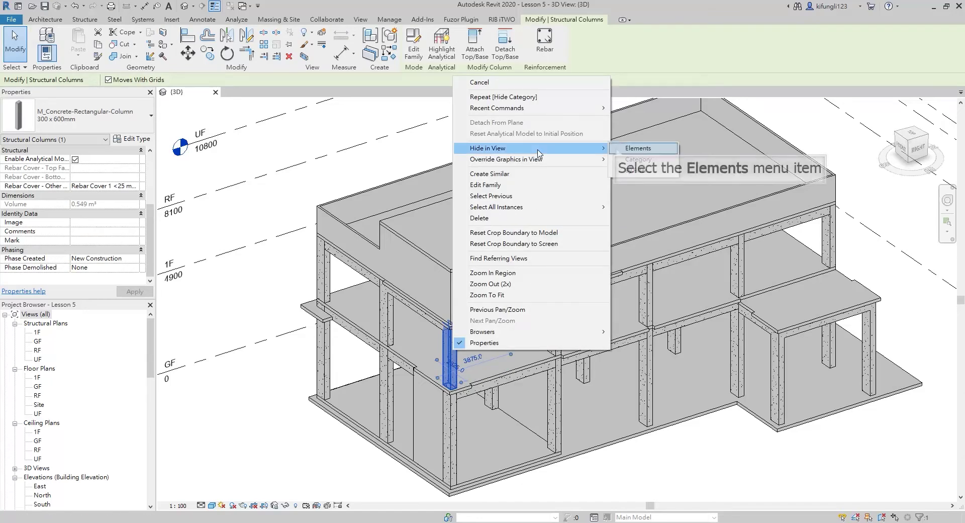
left_click(617, 150)
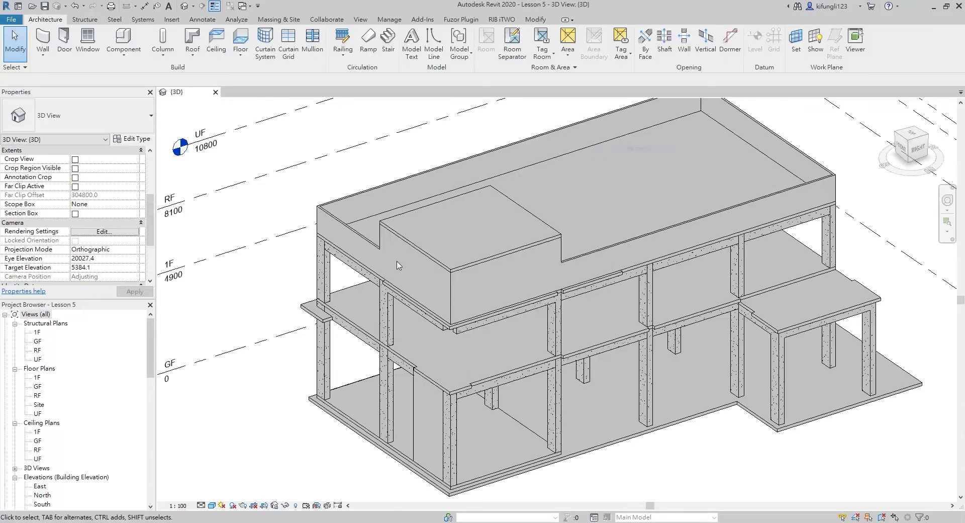
Hide the entire structural column category in the 3D view, based on the upper-floor column beside the corner
left_click(389, 333)
right_click(389, 333)
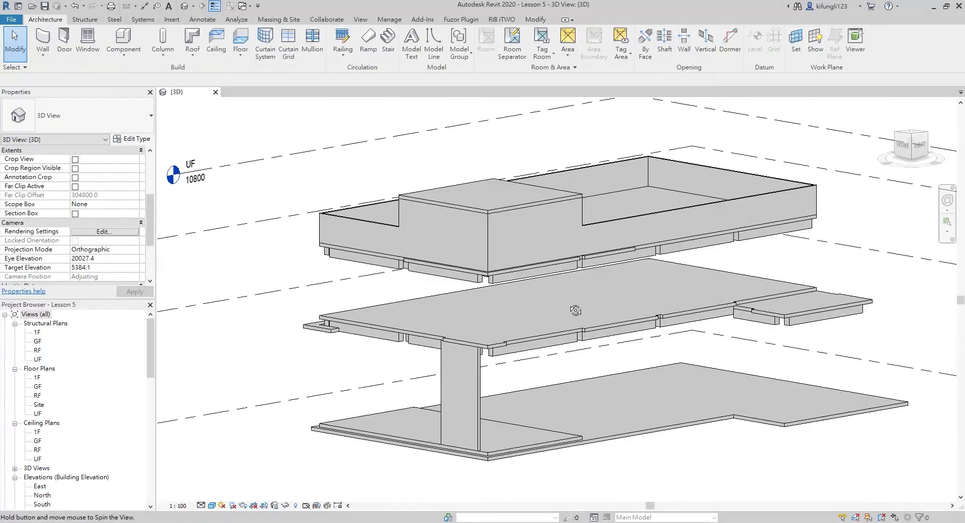
Turn on Reveal Hidden Elements mode for the 3D view
middle_click_drag(575, 310, 551, 316, "shift")
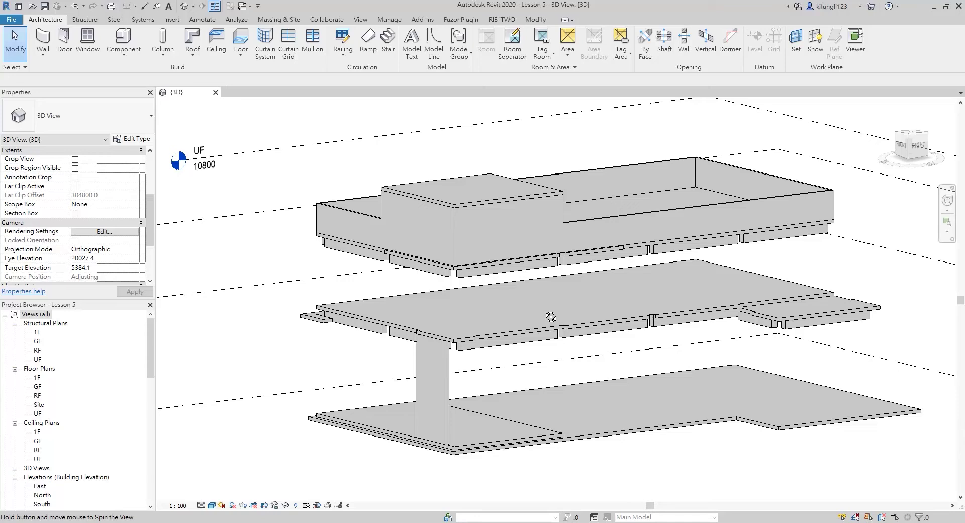
middle_click_drag(550, 317, 533, 316, "shift")
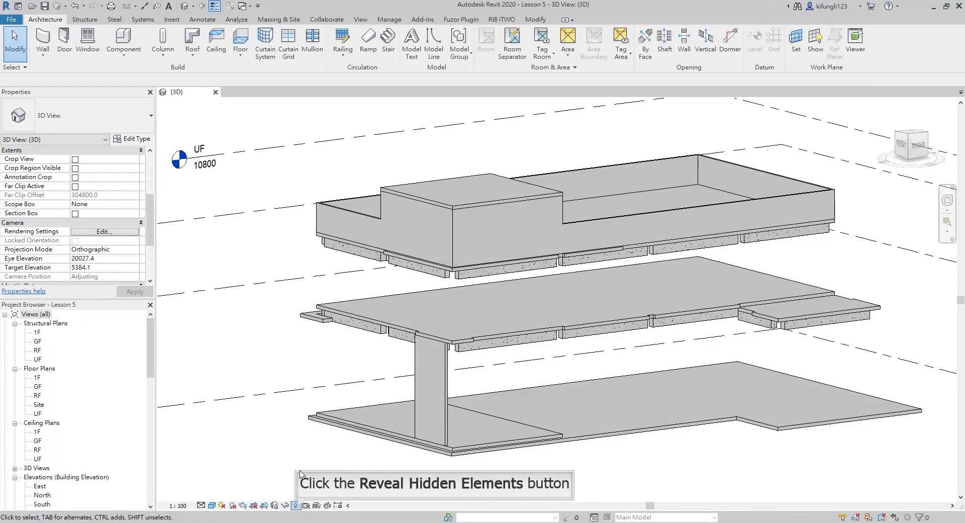
left_click(295, 505)
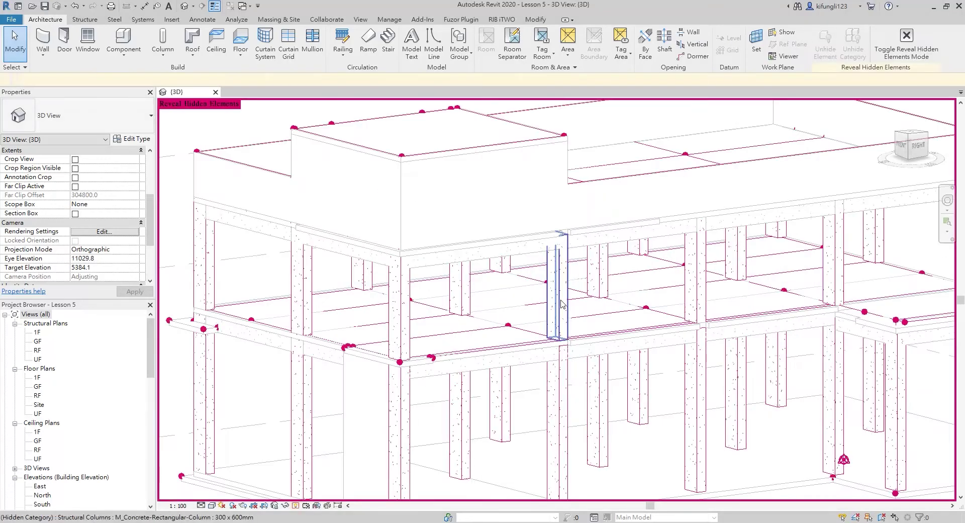
left_click(562, 303)
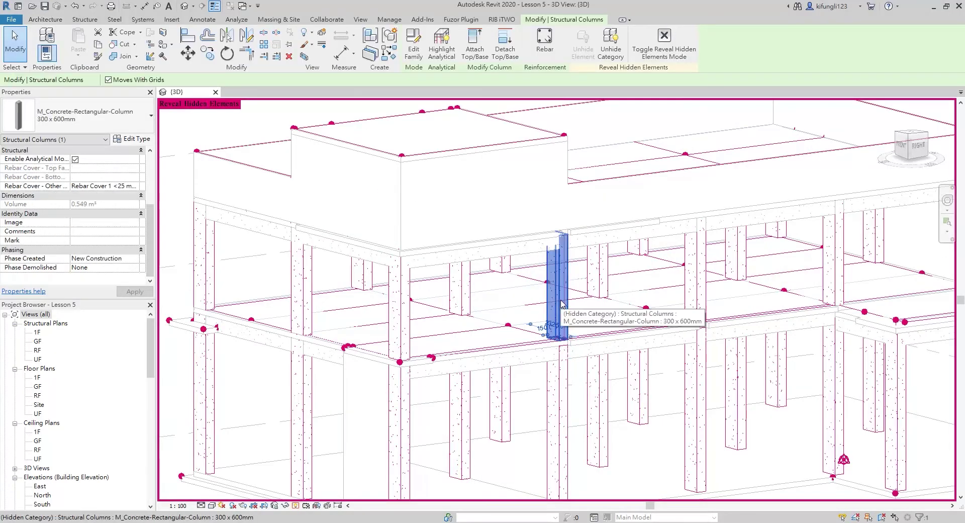
right_click(561, 303)
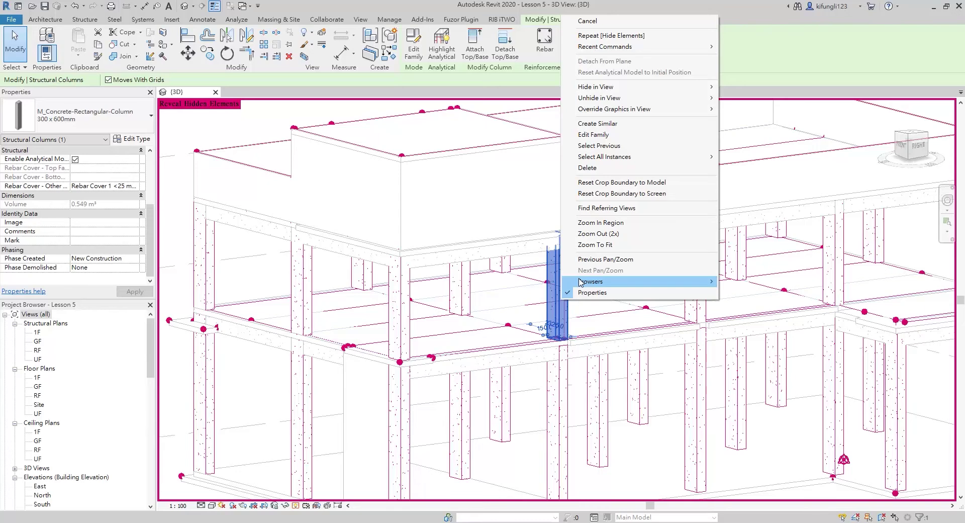
key("Escape")
key("Escape")
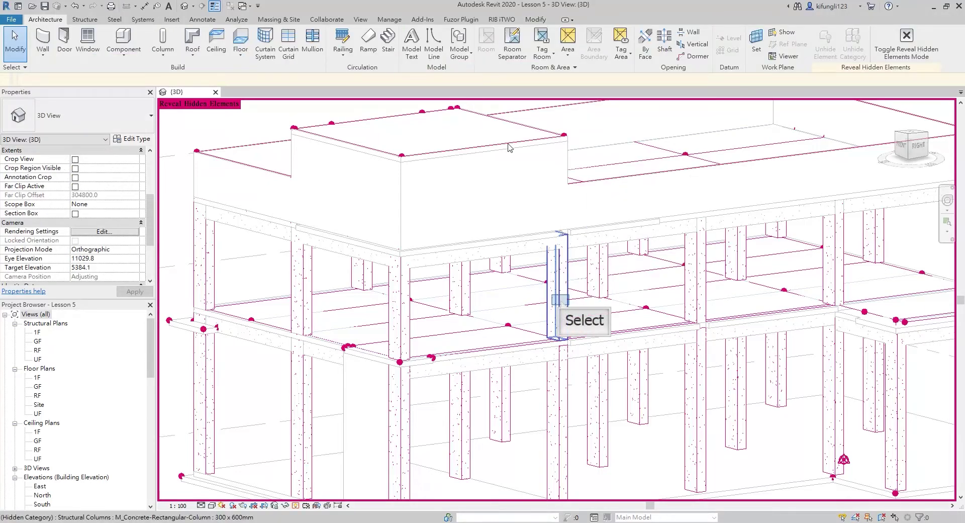
Unhide the structural columns category in the view using one of the revealed upper-floor columns
left_click(561, 303)
right_click(562, 302)
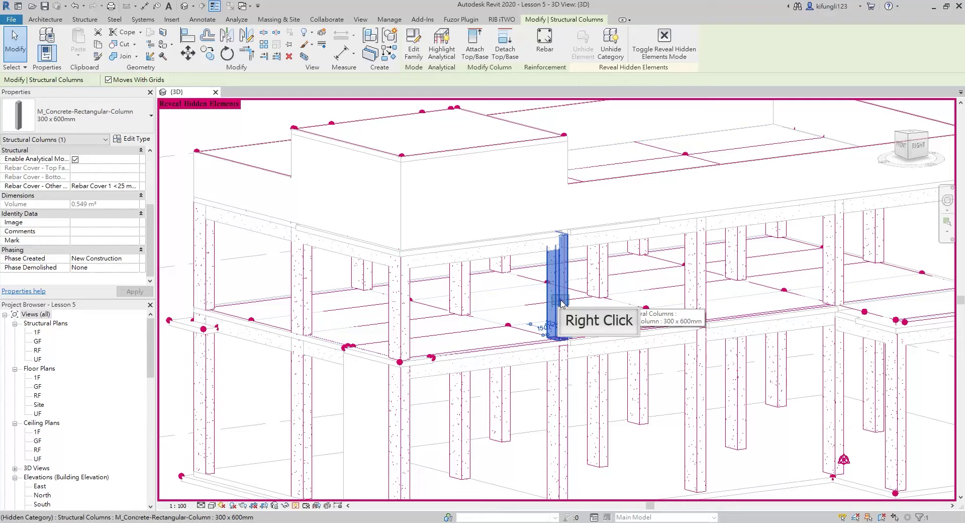
mouse_move(668, 100)
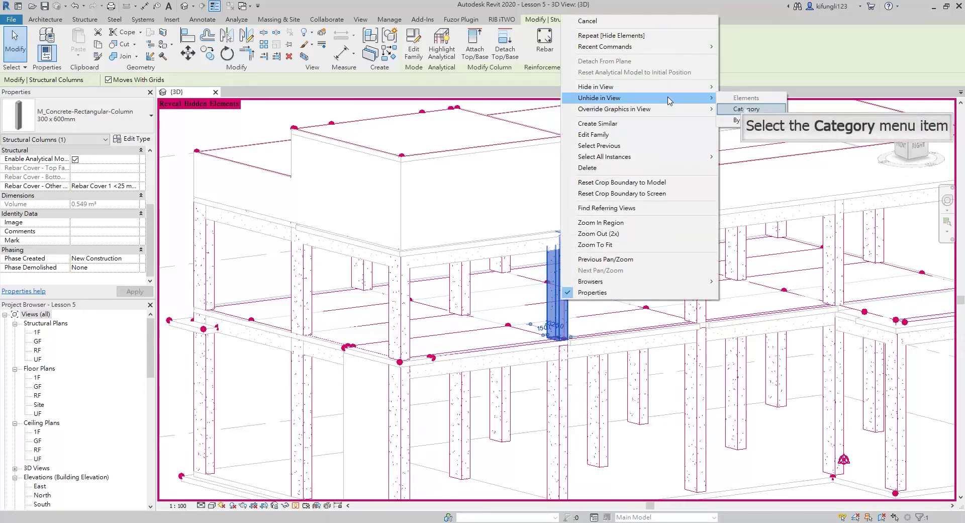
left_click(745, 109)
Unhide the individually hidden upper-floor corner column in the view and exit Reveal Hidden Elements mode
scroll(442, 321, "down", 3)
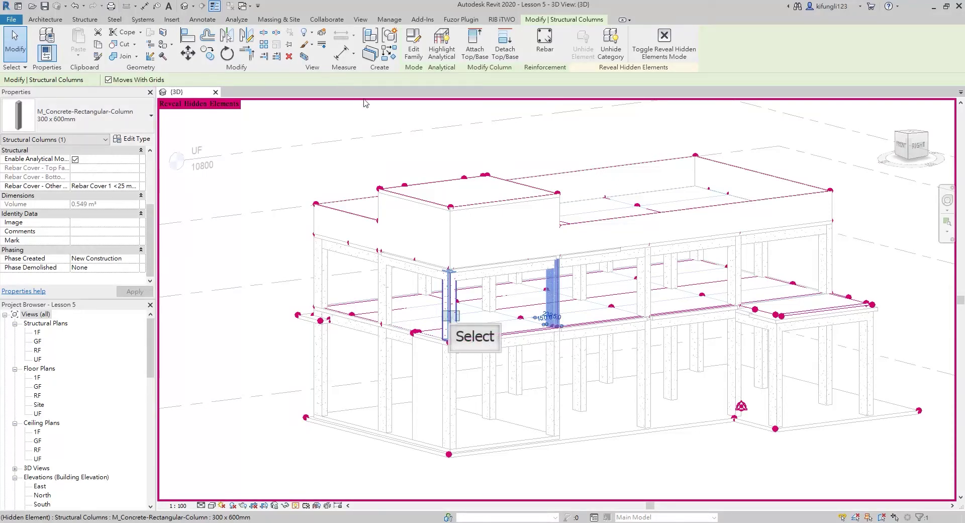
scroll(452, 319, "up", 3)
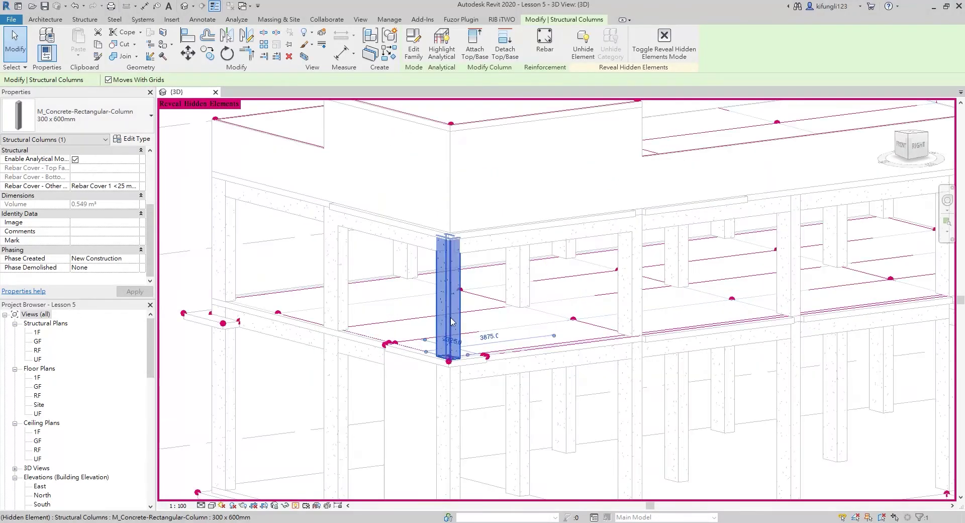
right_click(451, 318)
right_click(445, 317)
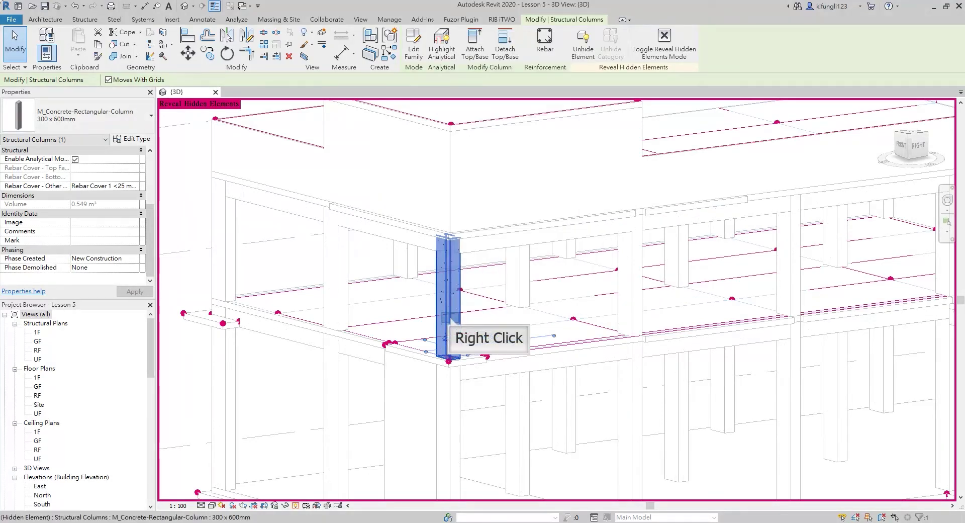
right_click(450, 317)
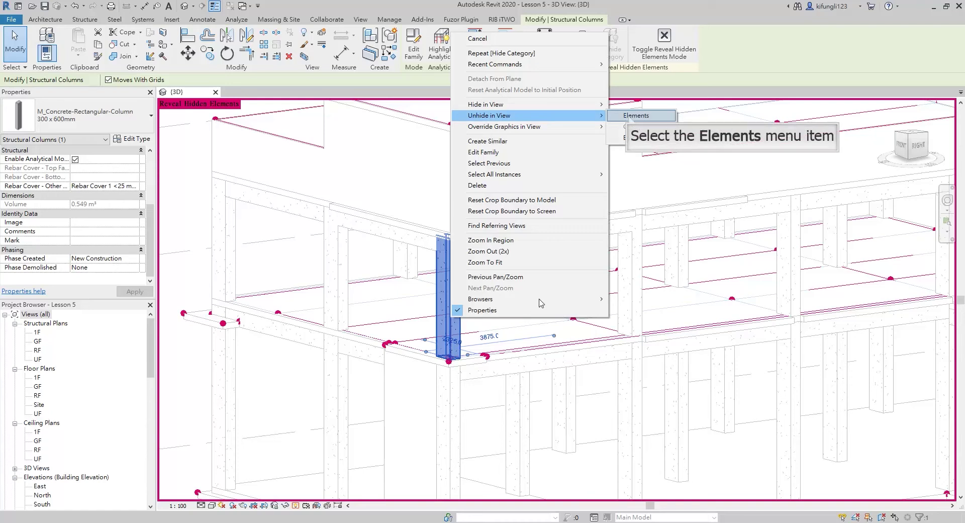
left_click(634, 115)
left_click(626, 136)
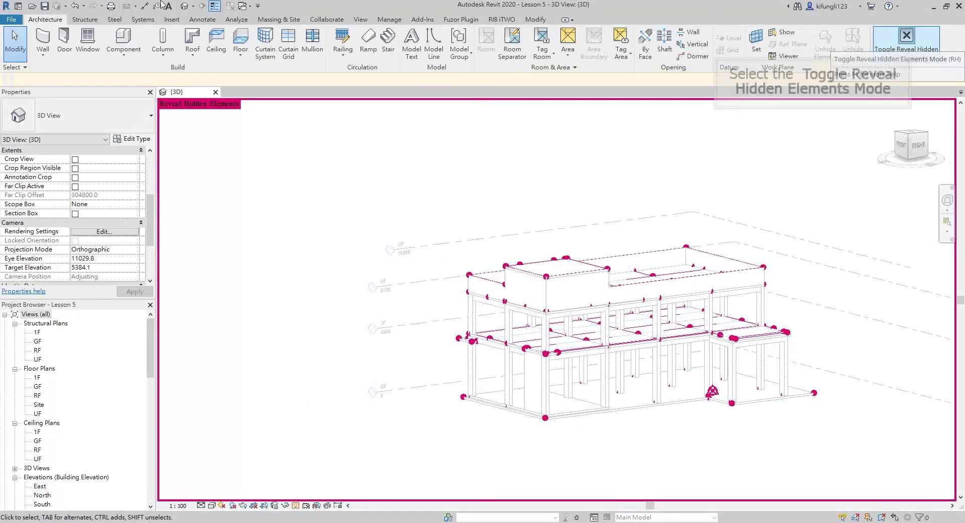
left_click(906, 36)
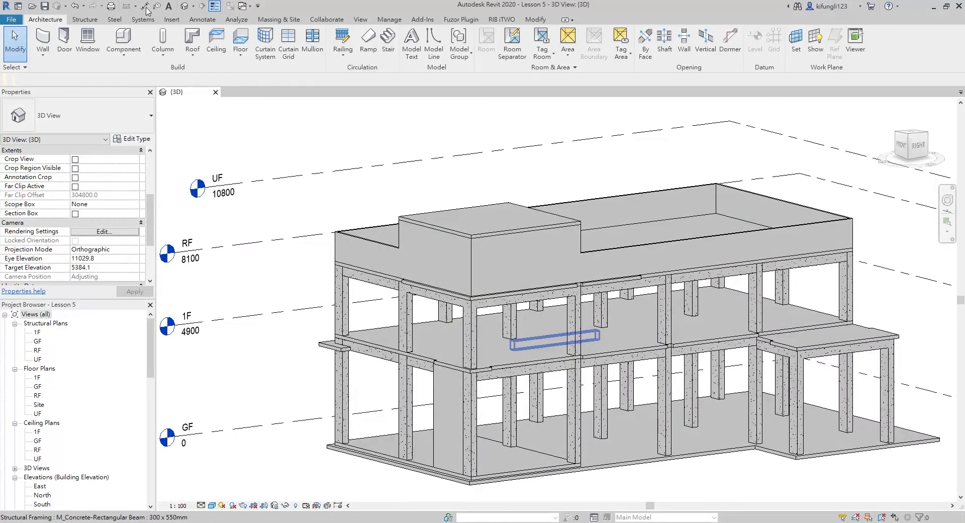
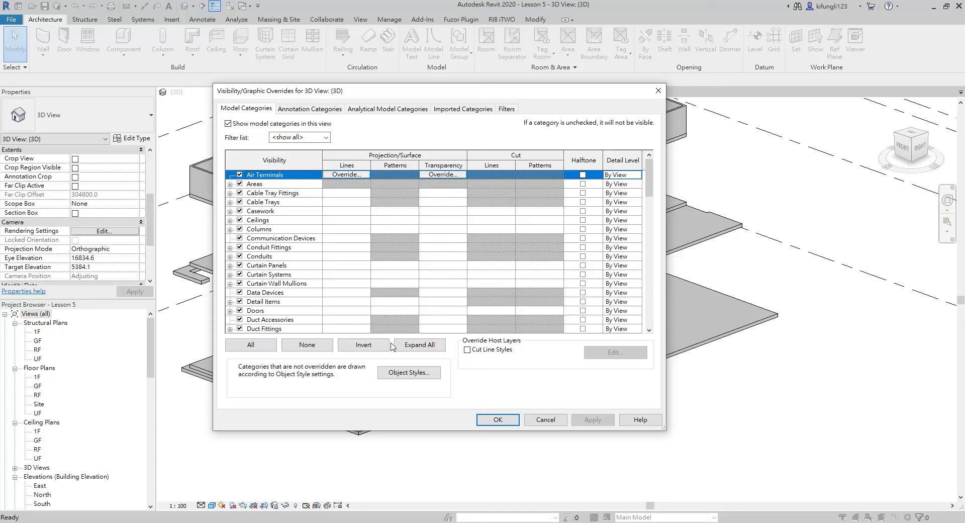
Make the Structural Columns and Structural Framing model categories visible again in the 3D view's visibility overrides
scroll(321, 284, "down", 9)
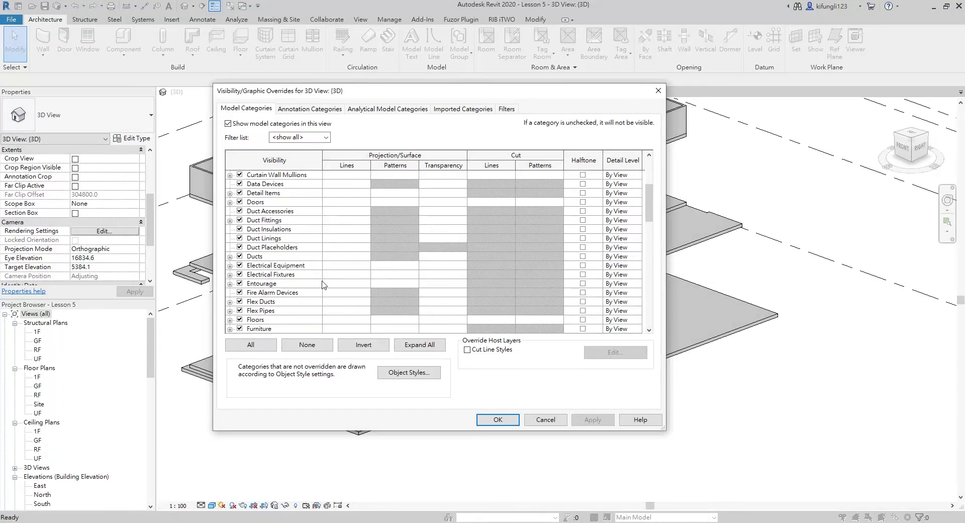
scroll(241, 251, "down", 9)
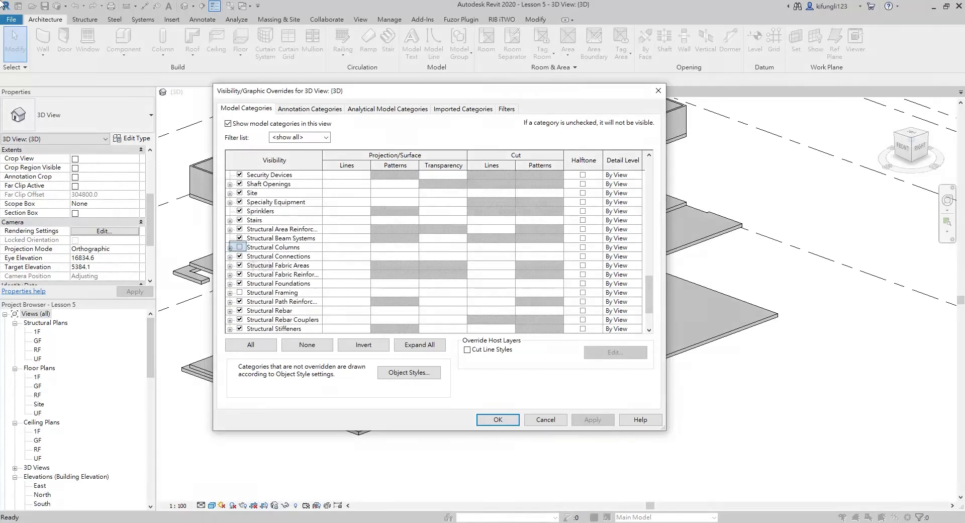
left_click(239, 247)
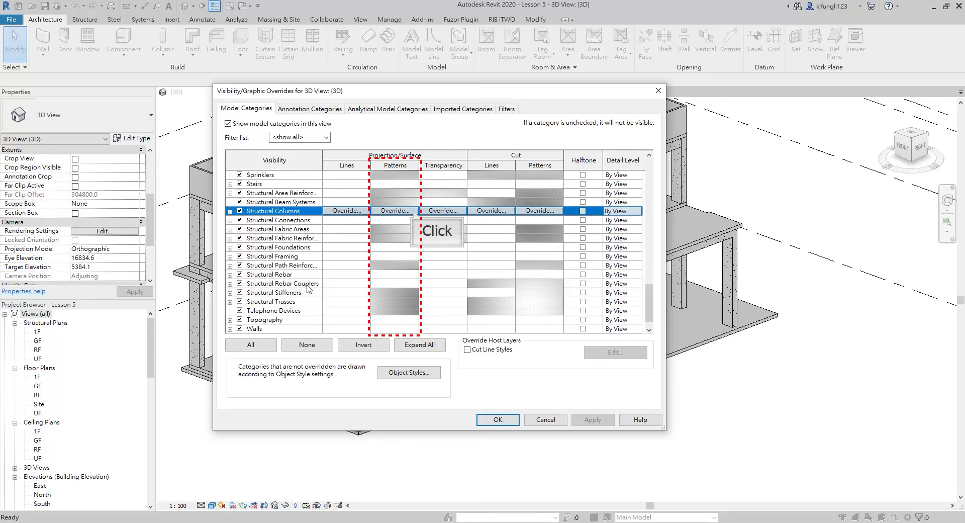
Override the Structural Columns surface pattern with a solid foreground fill in cyan
left_click(397, 212)
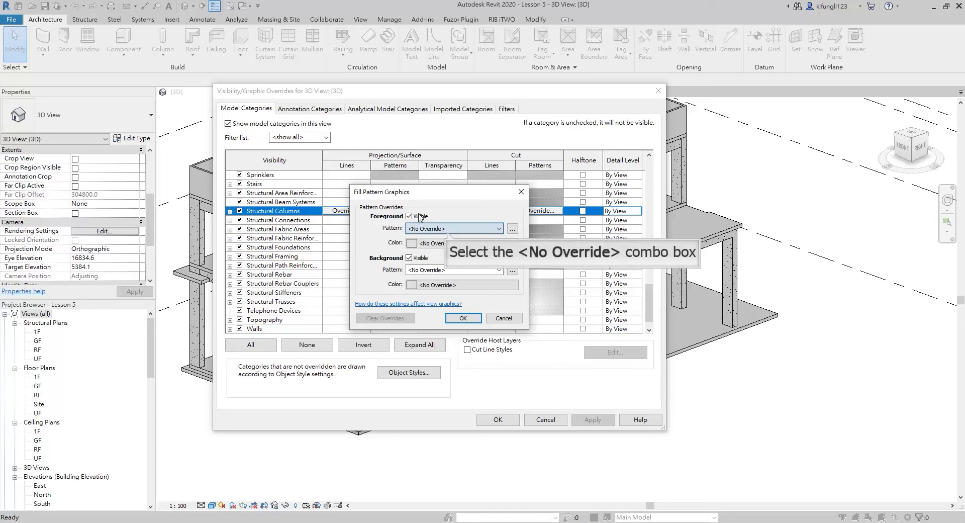
left_click(448, 230)
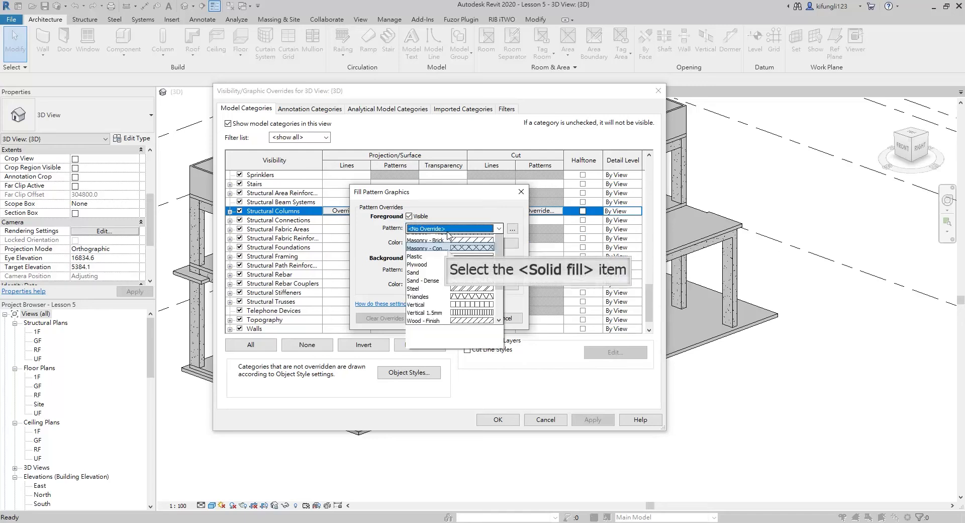
left_click(448, 257)
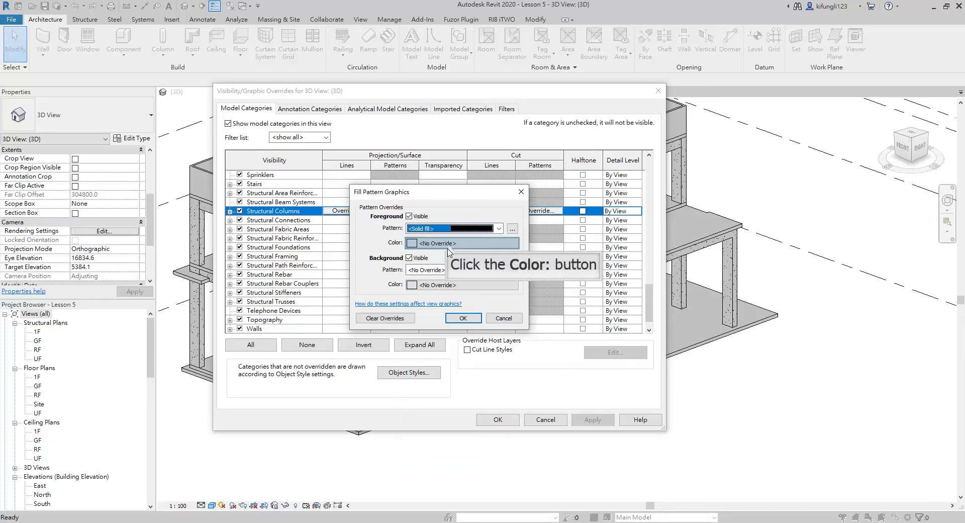
left_click(448, 243)
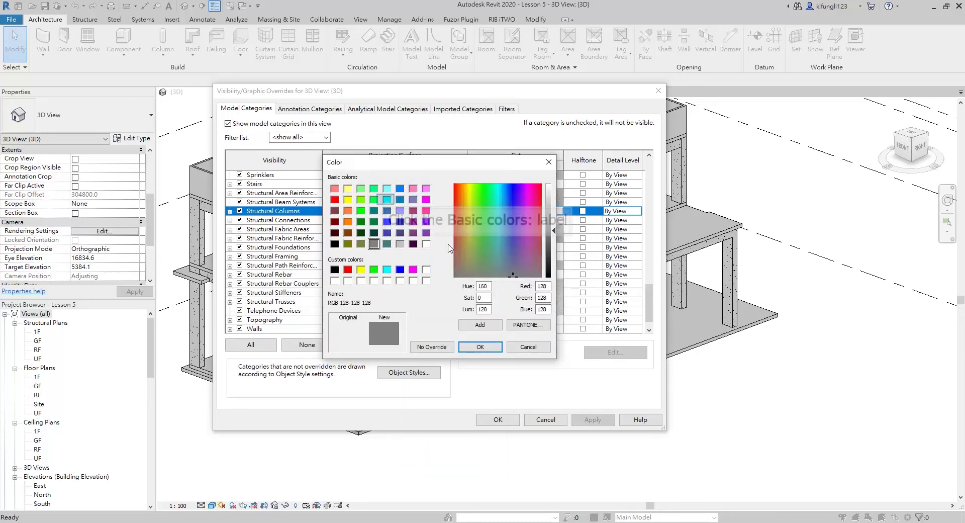
left_click(387, 200)
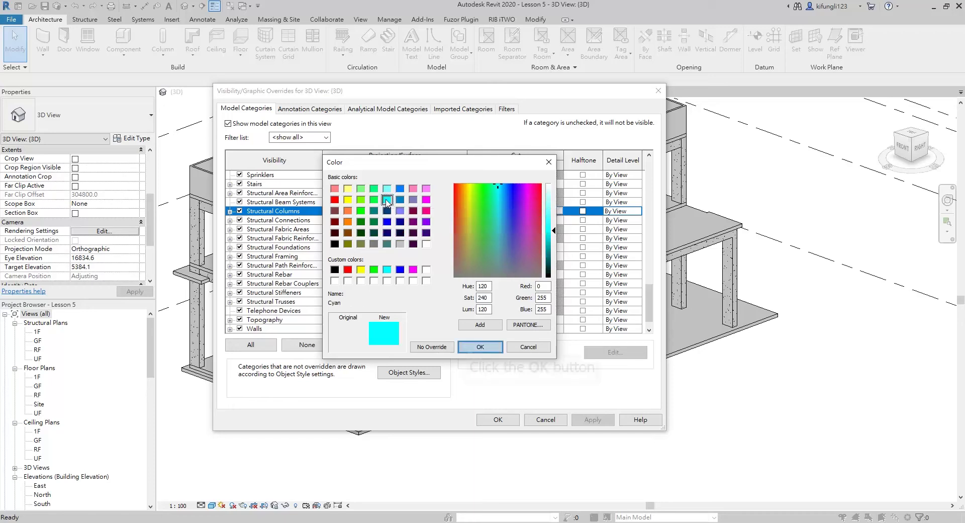
left_click(467, 349)
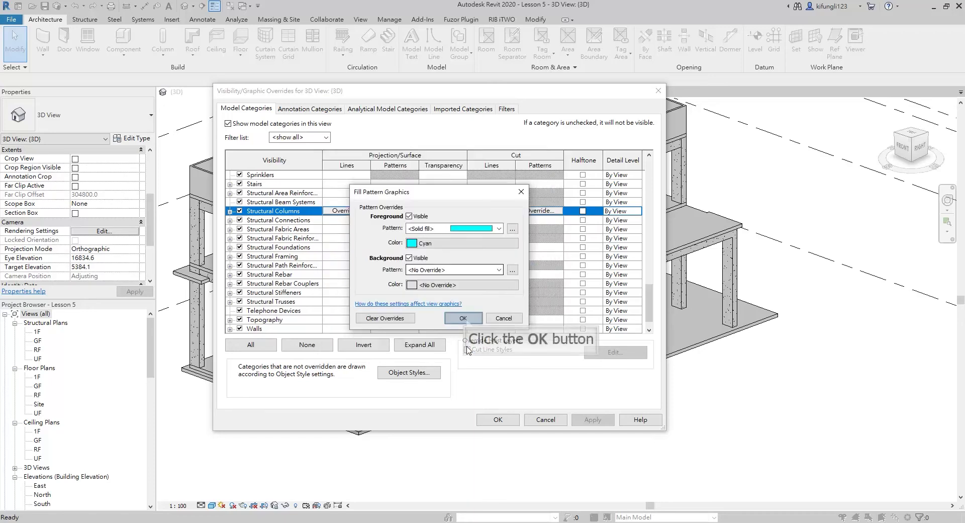
left_click(463, 318)
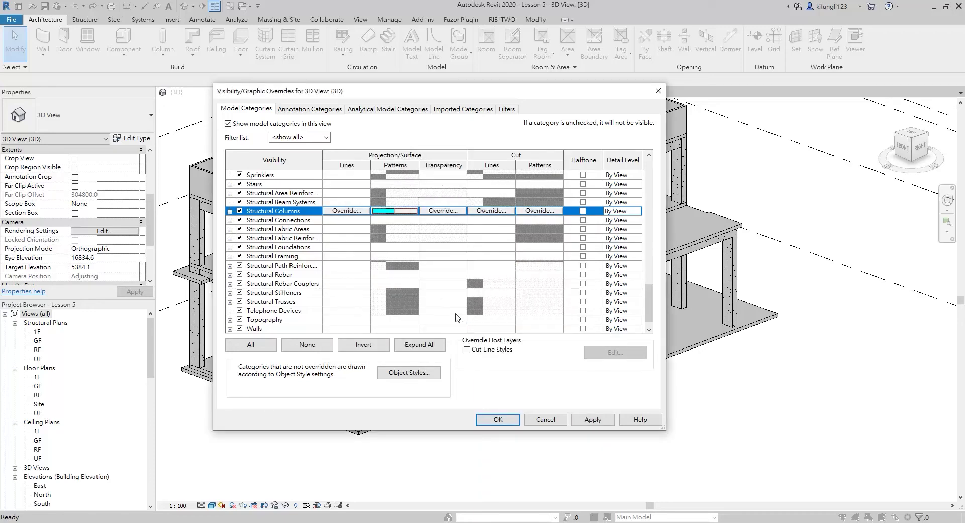
Set the Structural Columns surface transparency to 20 and apply the overrides to the 3D view
left_click(440, 211)
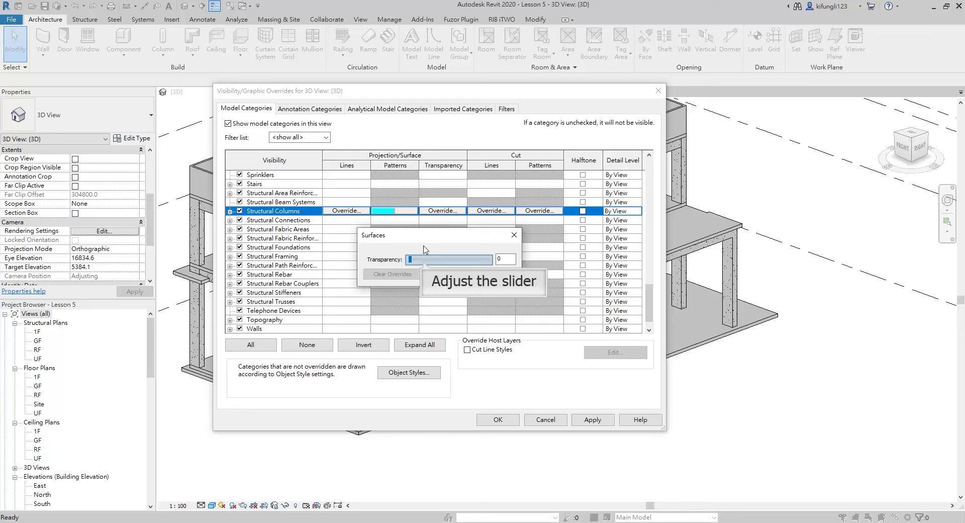
left_click(423, 260)
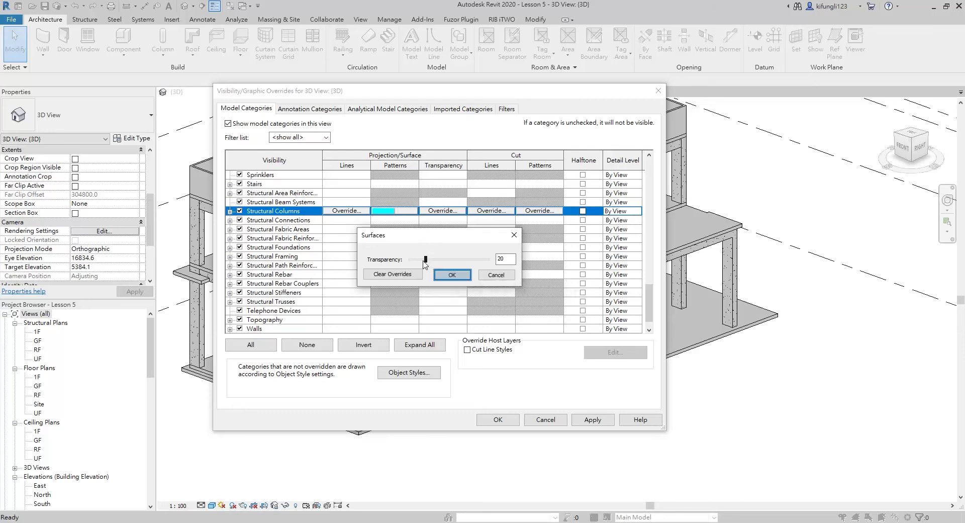
left_click(453, 275)
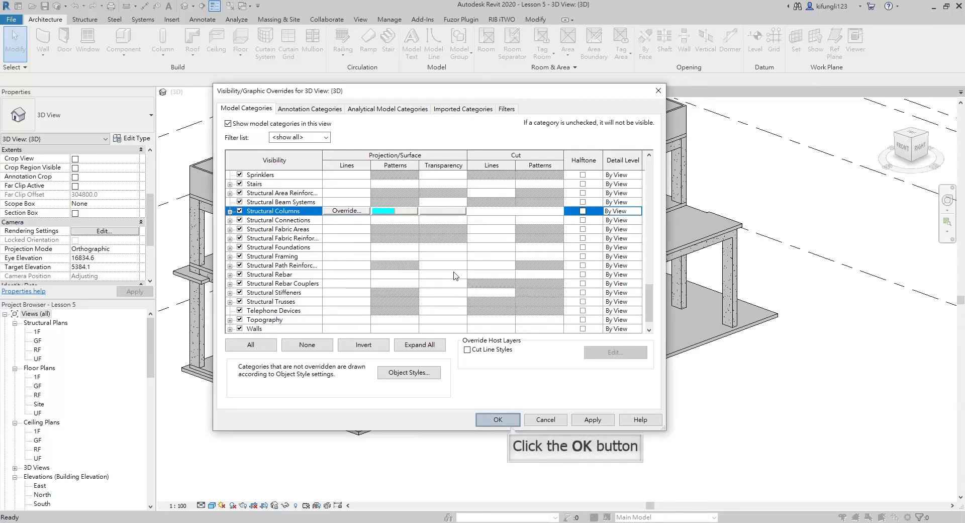
left_click(508, 423)
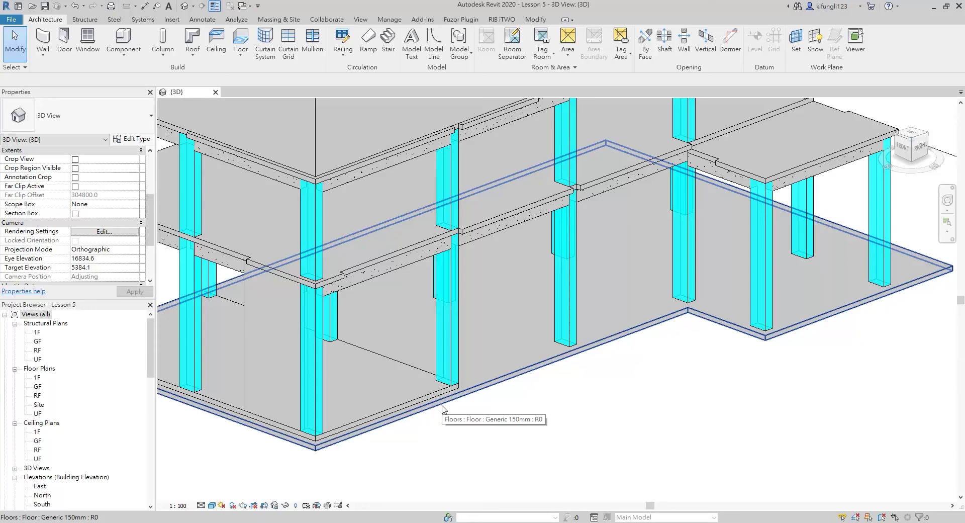
scroll(442, 408, "down", 4)
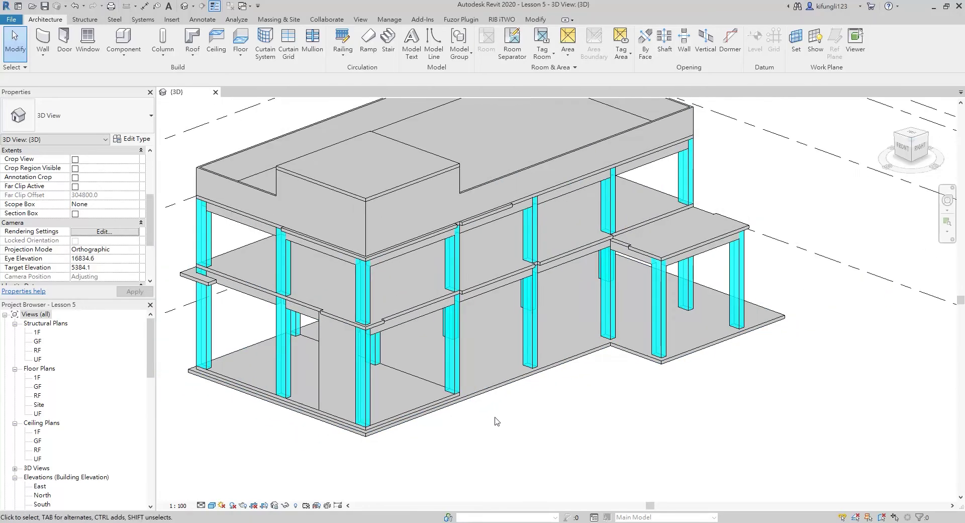
Override the projection line color of the Floors category with red in the 3D view's Visibility/Graphic Overrides
key("v")
key("v")
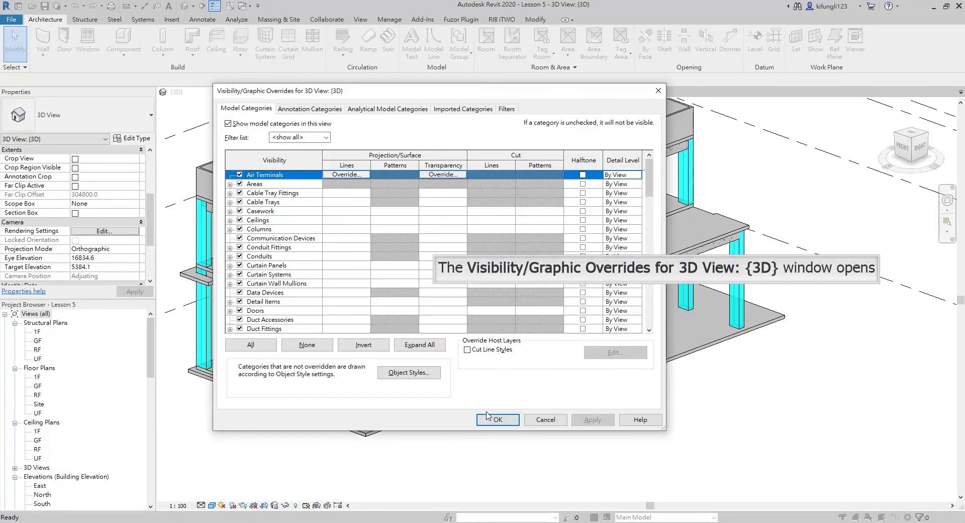
scroll(387, 261, "down", 18)
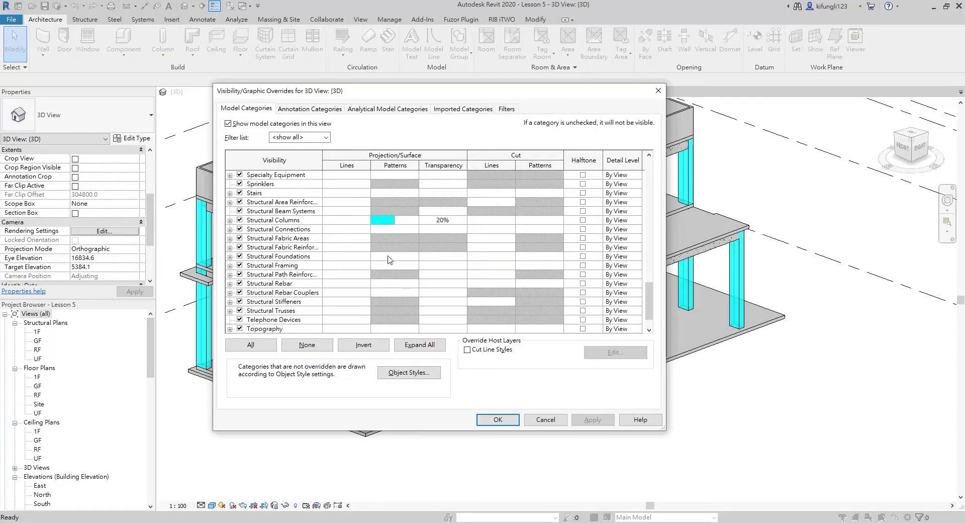
scroll(388, 259, "up", 8)
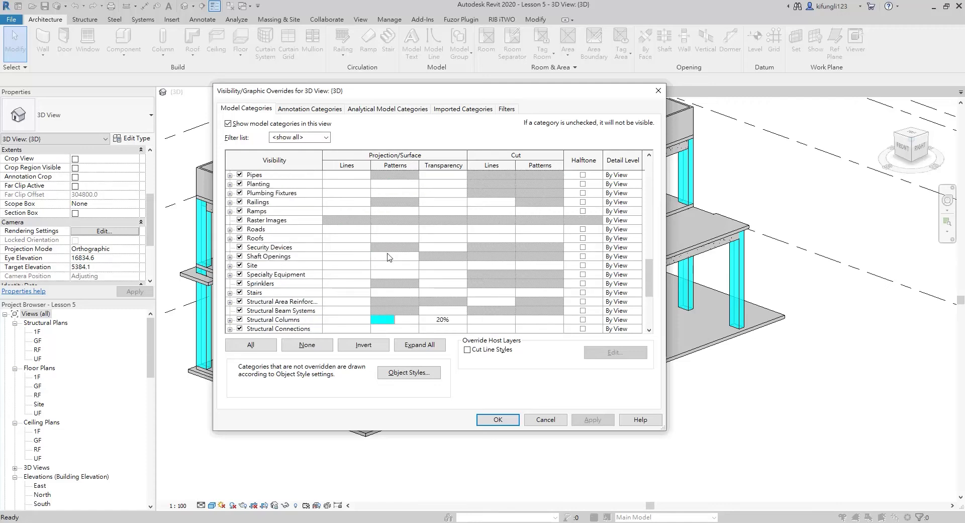
scroll(388, 251, "up", 5)
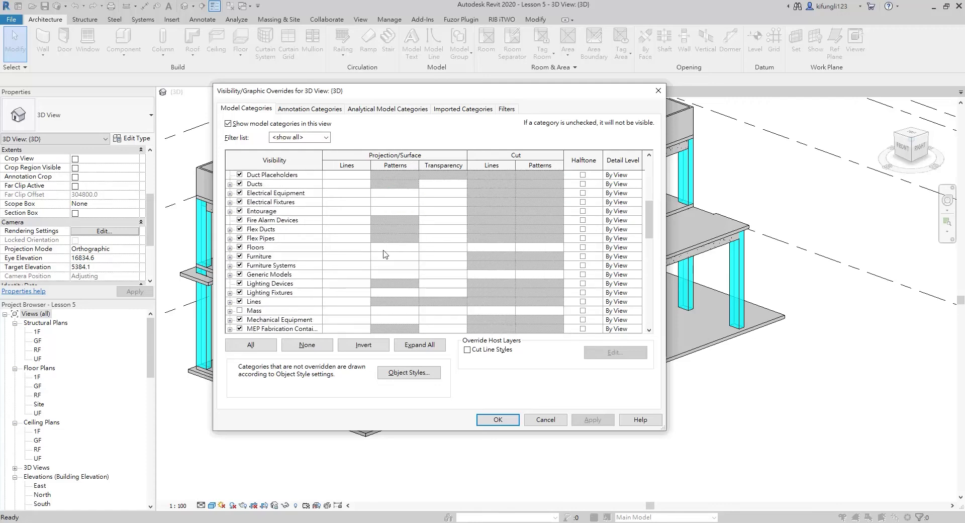
left_click(368, 248)
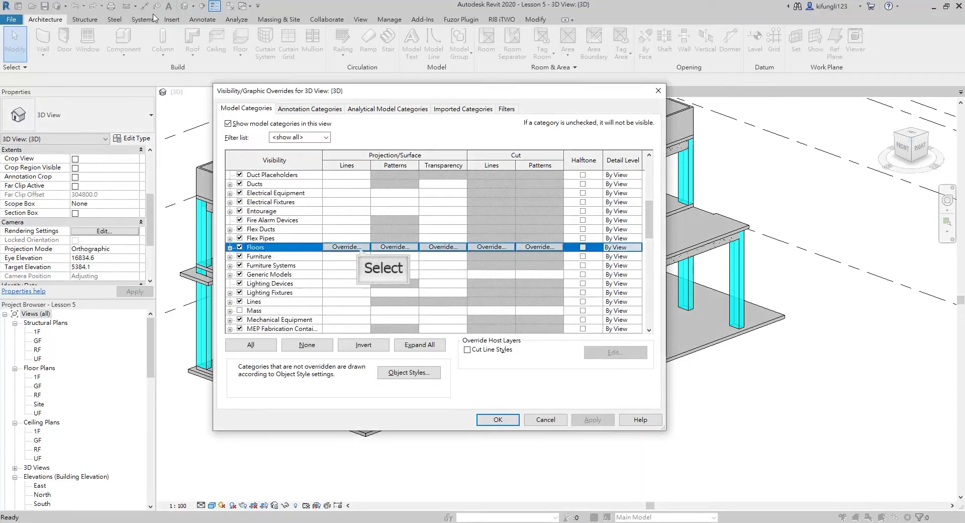
left_click(360, 248)
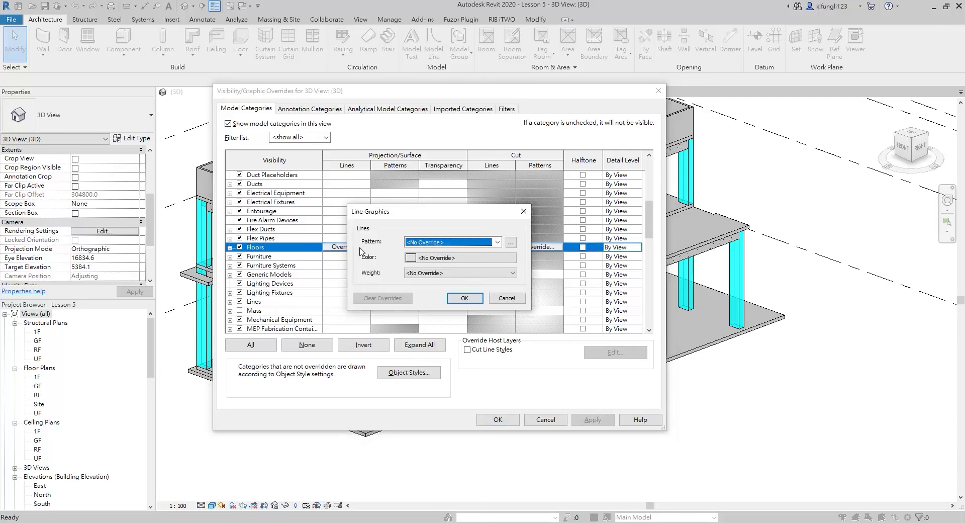
left_click(468, 260)
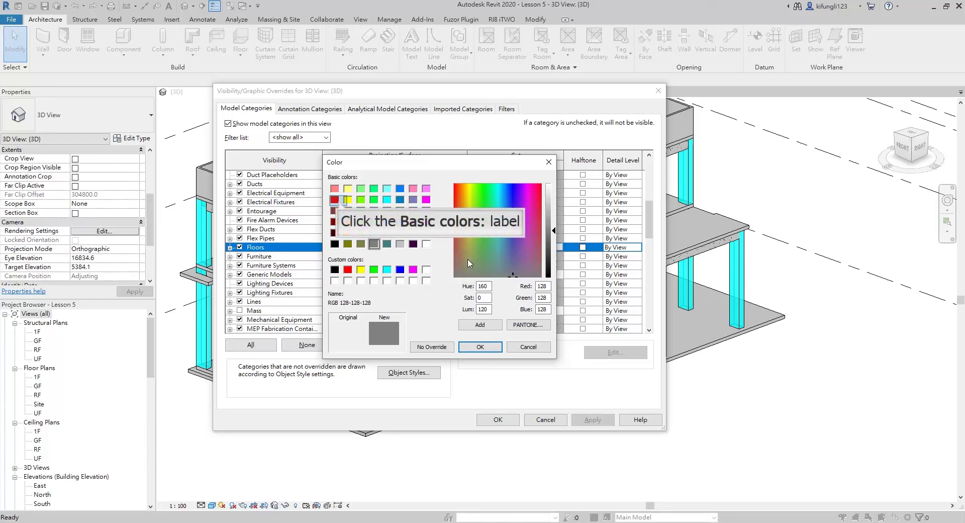
left_click(336, 201)
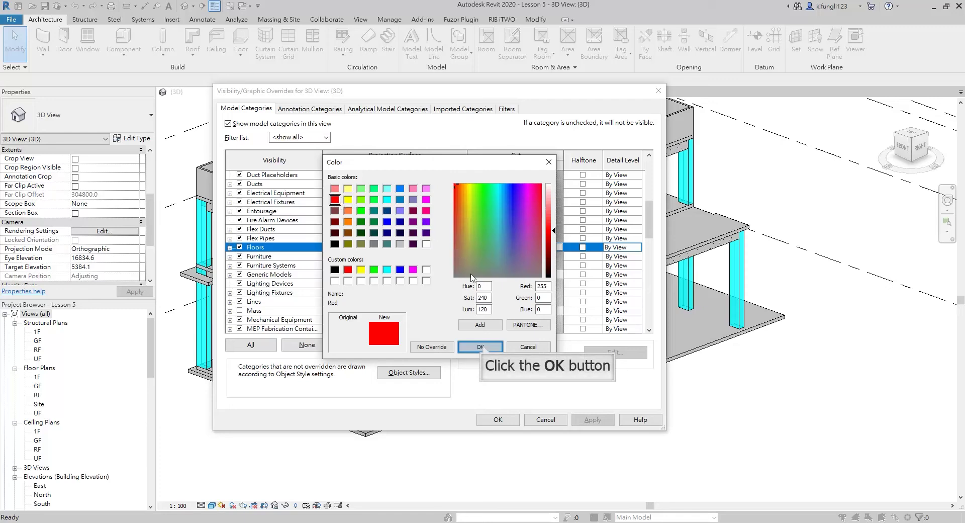
left_click(480, 347)
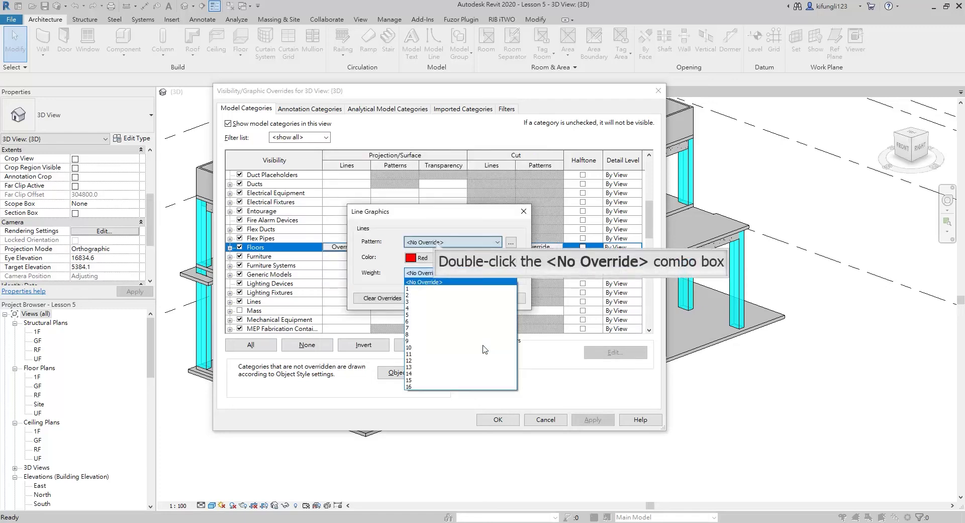
Set the Floors projection line pattern to Solid and apply the overrides to the 3D view
double_click(437, 243)
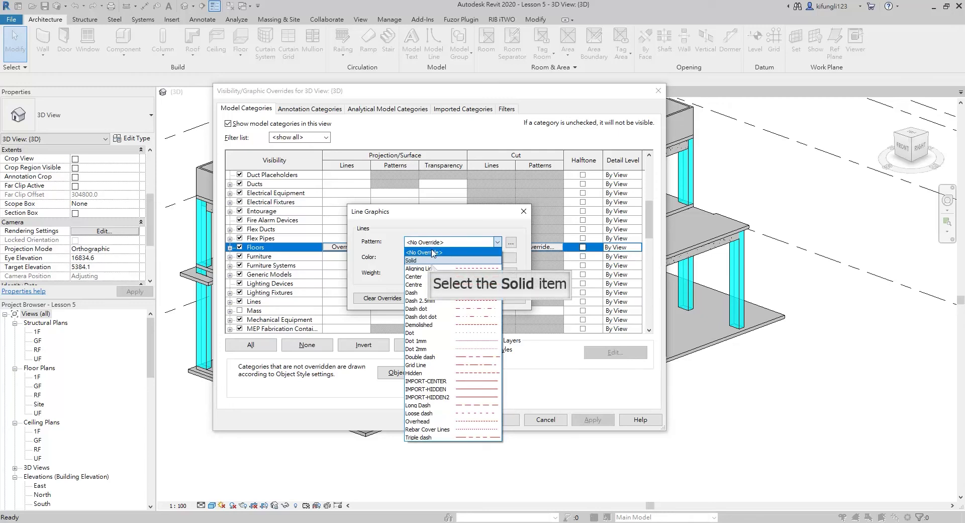
left_click(431, 260)
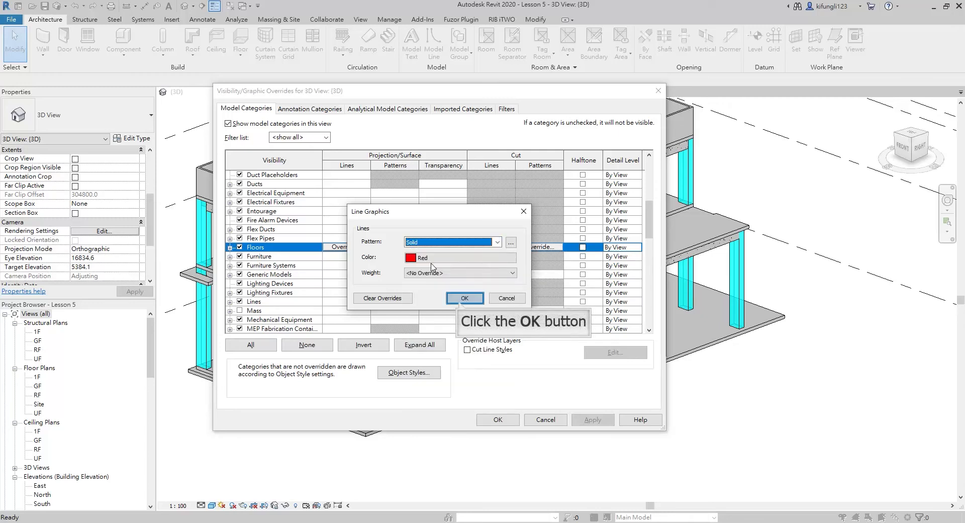
left_click(464, 298)
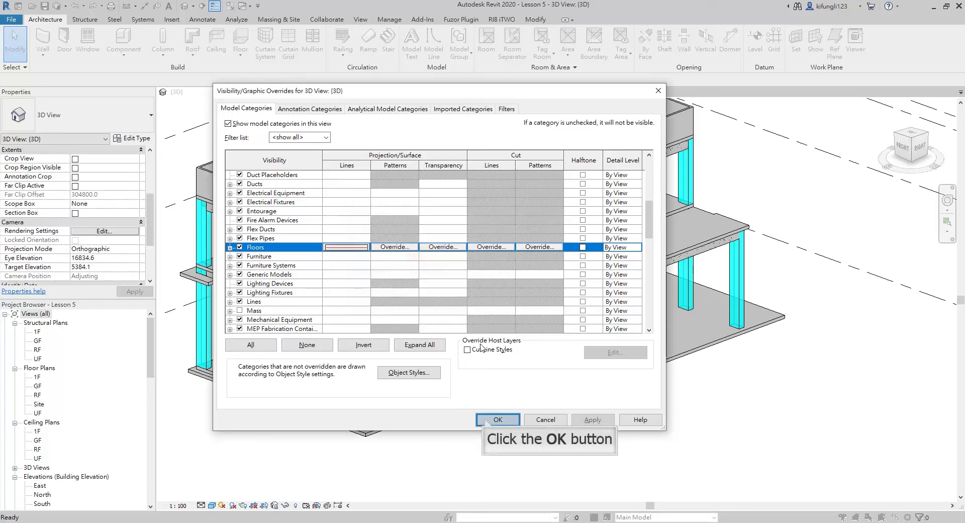
left_click(496, 420)
scroll(470, 396, "up", 4)
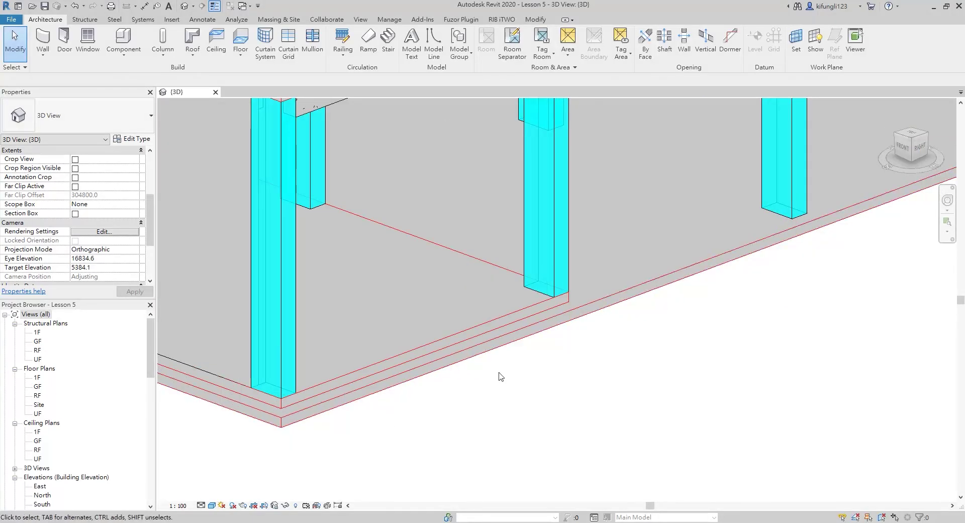